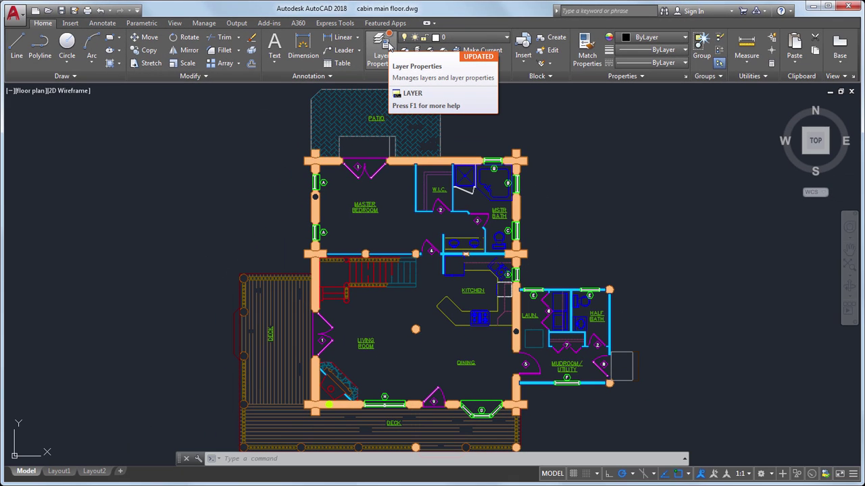
Use the HIGHLIGHT command to keep new features highlighted.
{"action": "left_click", "coordinate": [791, 12]}
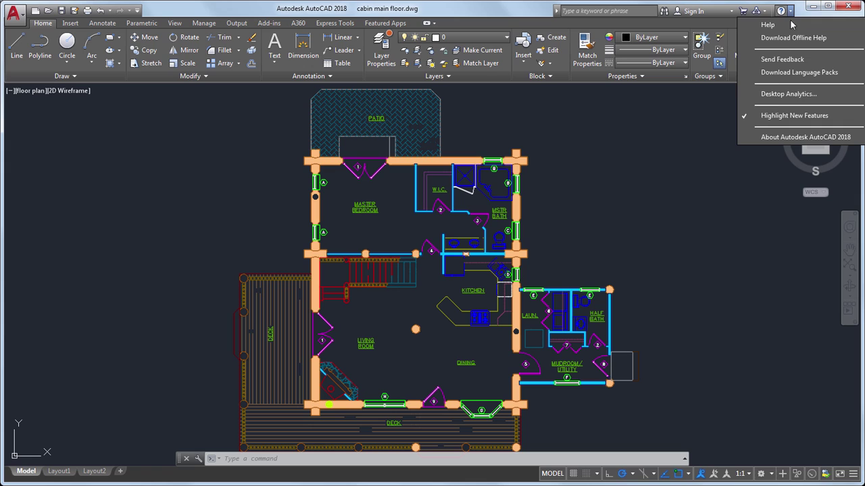
{"action": "key", "text": "Escape"}
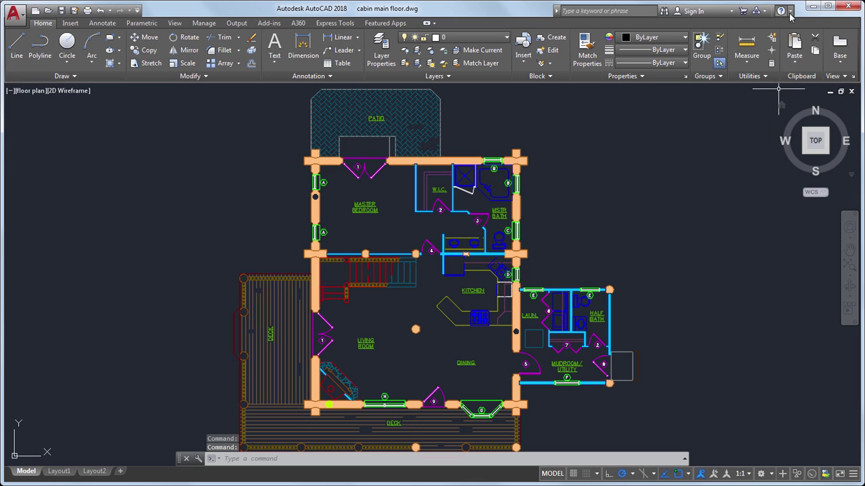
{"action": "left_click", "coordinate": [790, 12]}
{"action": "key", "text": "Escape"}
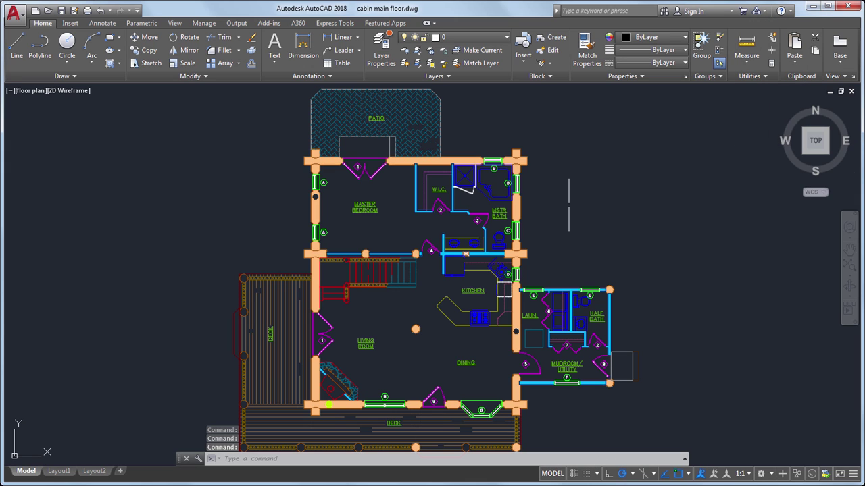
{"action": "type", "text": "HIgh"}
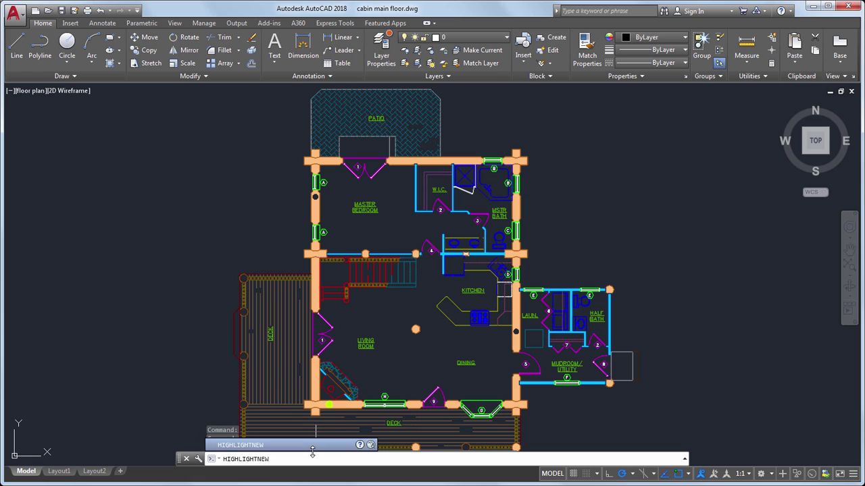
{"action": "key", "text": "Return"}
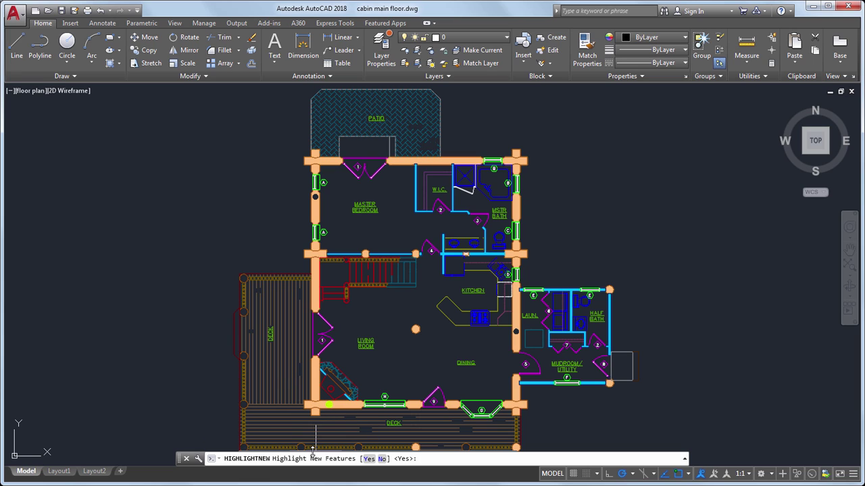
{"action": "key", "text": "Return"}
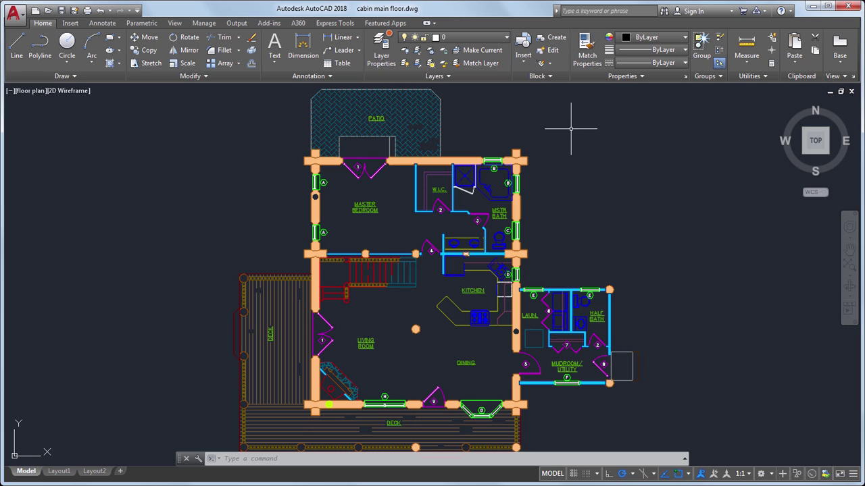
Create a named view 'stairs' using a window drawn around the staircase.
{"action": "left_click", "coordinate": [174, 24]}
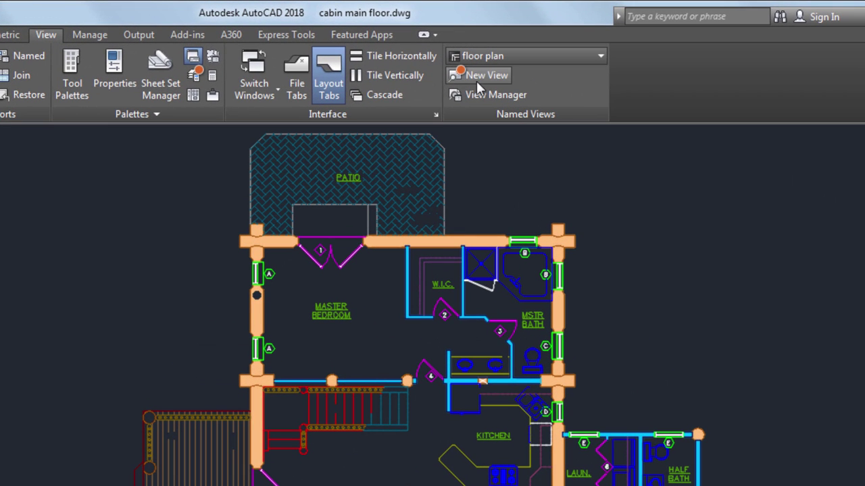
{"action": "left_click", "coordinate": [485, 78]}
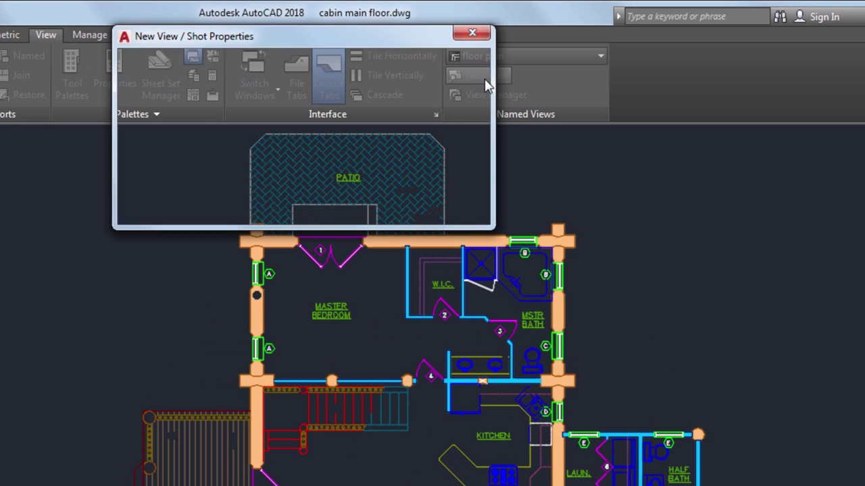
{"action": "type", "text": "stairs"}
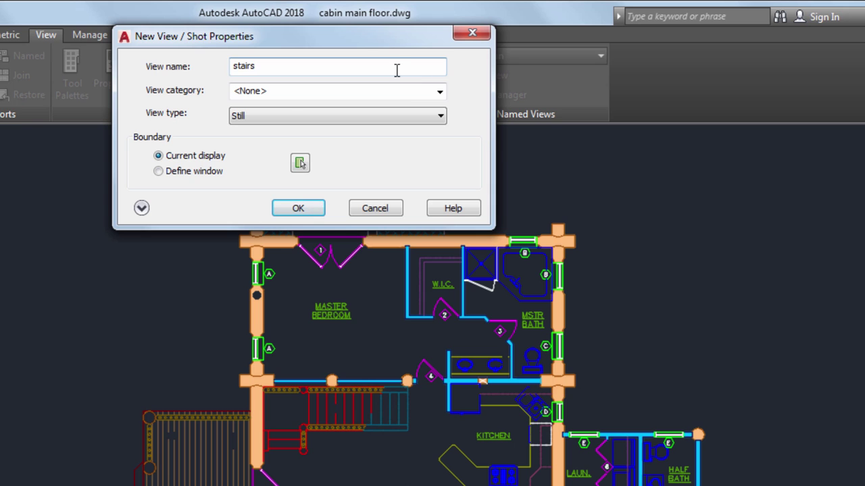
{"action": "left_click", "coordinate": [229, 172]}
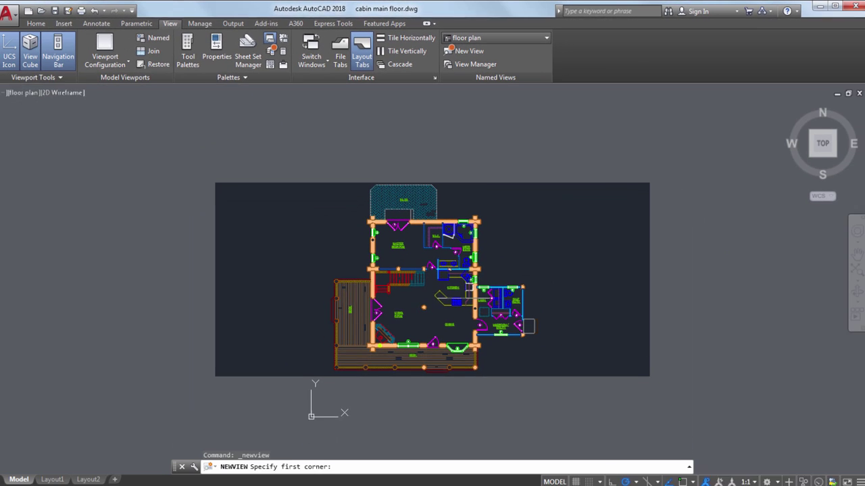
{"action": "scroll", "coordinate": [405, 280], "scroll_direction": "up", "scroll_amount": 6}
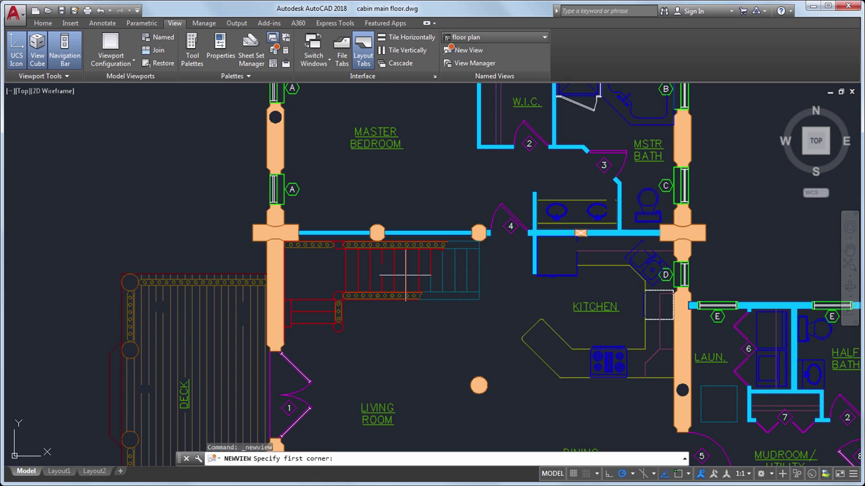
{"action": "middle_click_drag", "start_coordinate": [404, 275], "coordinate": [449, 250]}
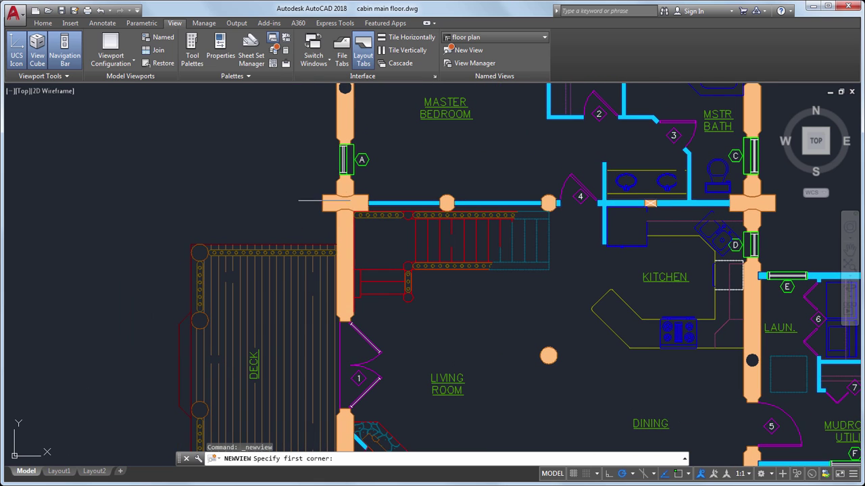
{"action": "left_click", "coordinate": [292, 170]}
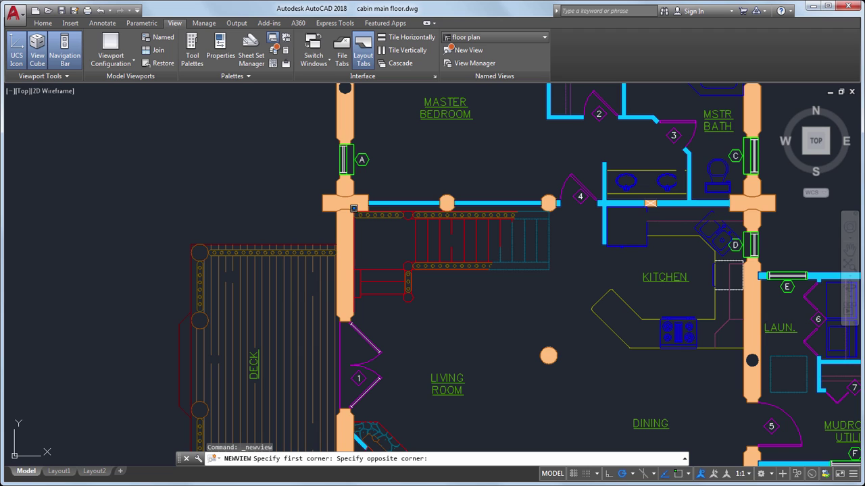
{"action": "left_click", "coordinate": [591, 321]}
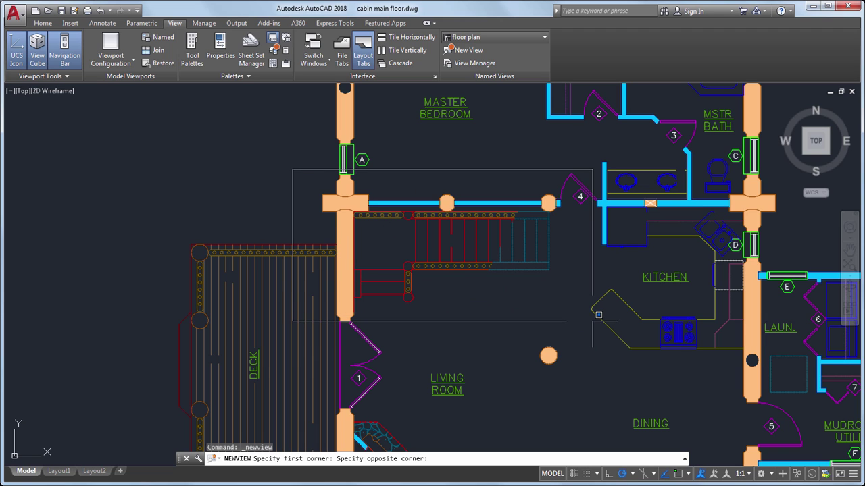
{"action": "key", "text": "Return"}
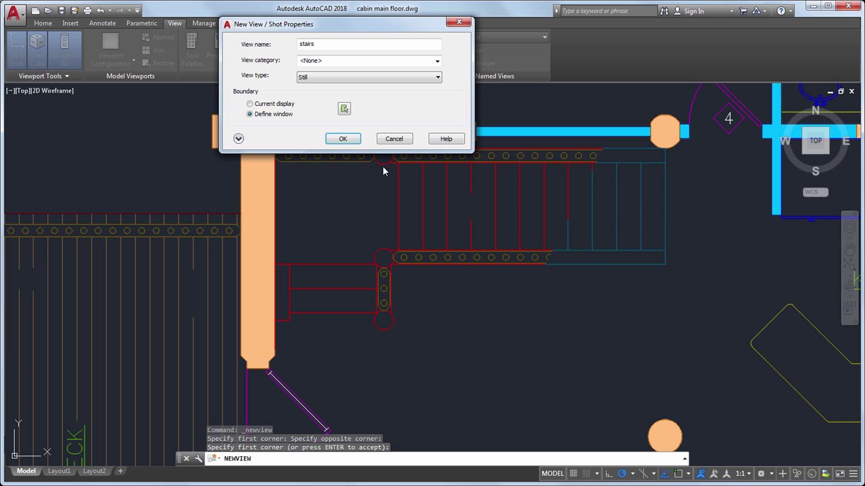
{"action": "left_click", "coordinate": [342, 138]}
Restore the floor plan, kitchen, and finally master bath saved views in turn.
{"action": "left_click", "coordinate": [502, 41]}
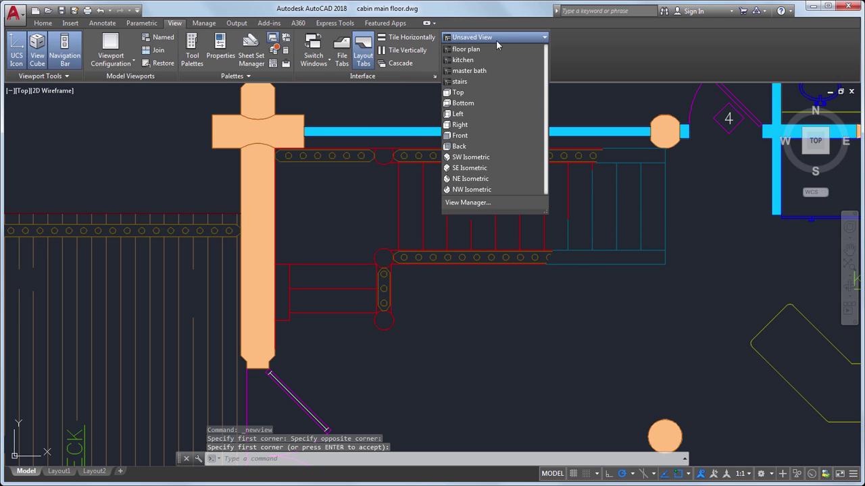
{"action": "left_click", "coordinate": [498, 49]}
{"action": "left_click", "coordinate": [495, 41]}
{"action": "left_click", "coordinate": [473, 59]}
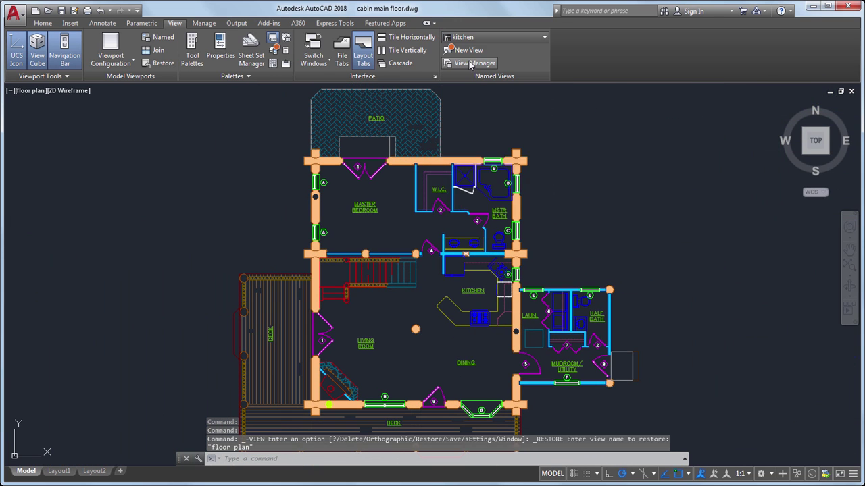
{"action": "left_click", "coordinate": [490, 37]}
{"action": "left_click", "coordinate": [476, 71]}
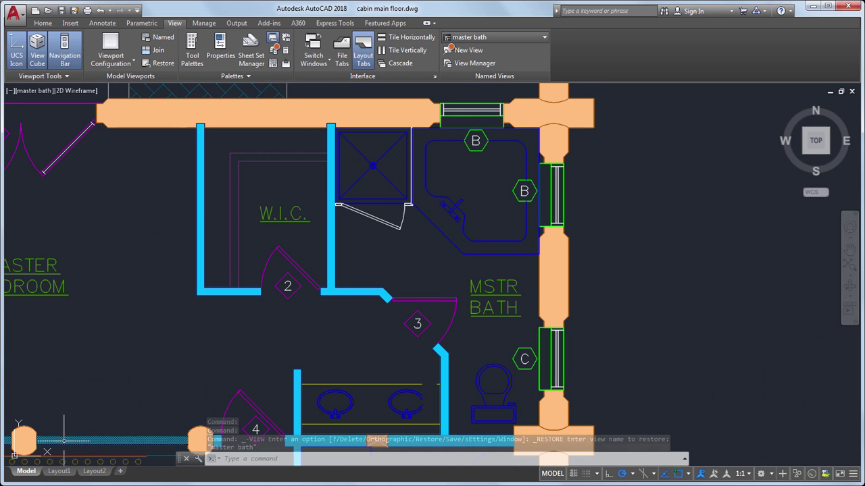
On Layout1, insert the 'floor plan' view at 1/4" = 1'-0" in the sheet's upper left.
{"action": "left_click", "coordinate": [60, 471]}
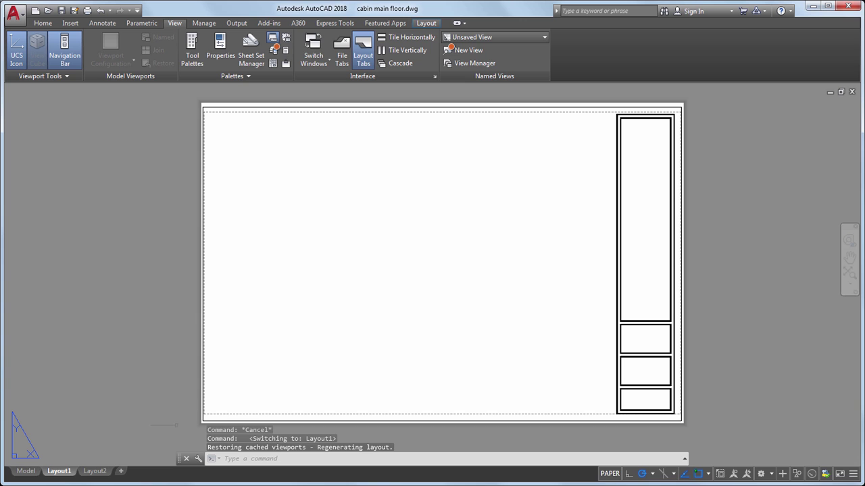
{"action": "left_click", "coordinate": [427, 23]}
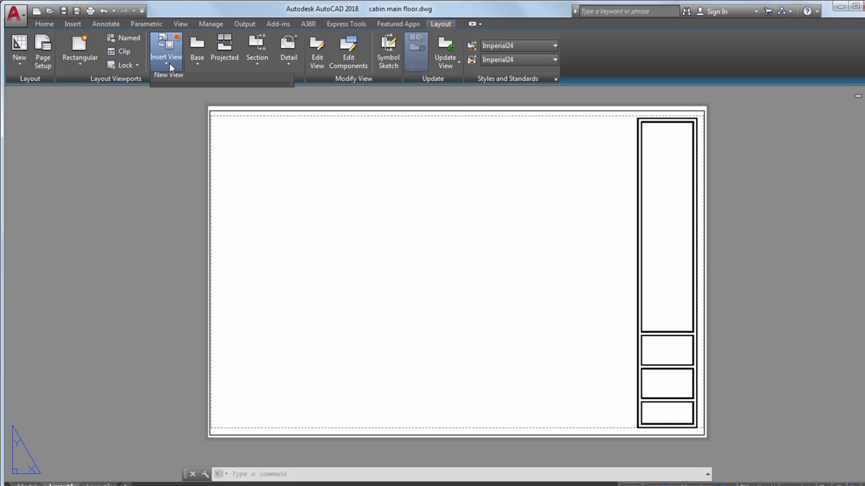
{"action": "left_click", "coordinate": [162, 62]}
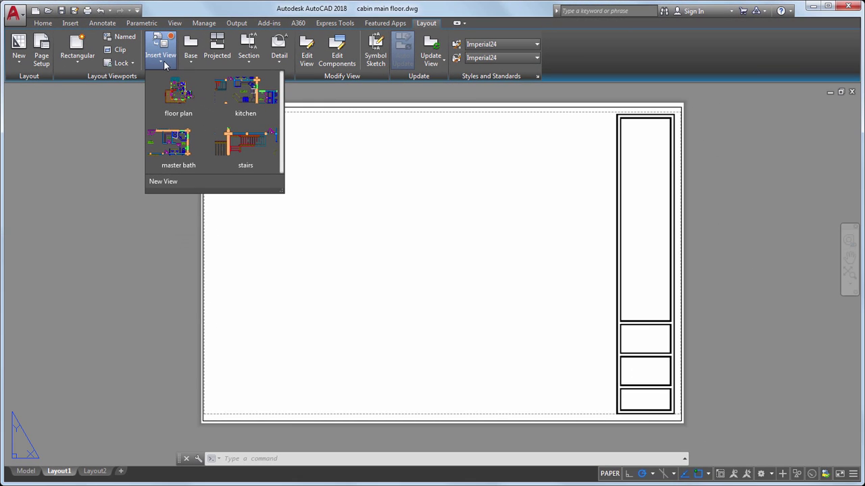
{"action": "left_click", "coordinate": [176, 93]}
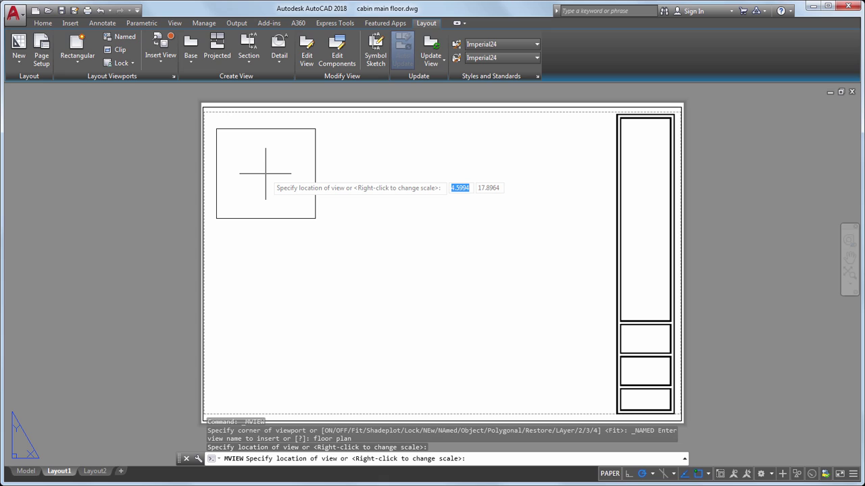
{"action": "right_click", "coordinate": [266, 173]}
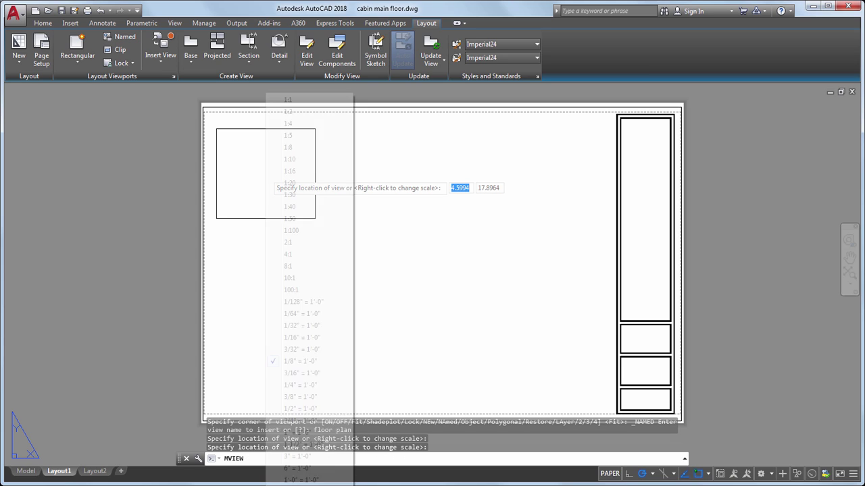
{"action": "left_click", "coordinate": [296, 385]}
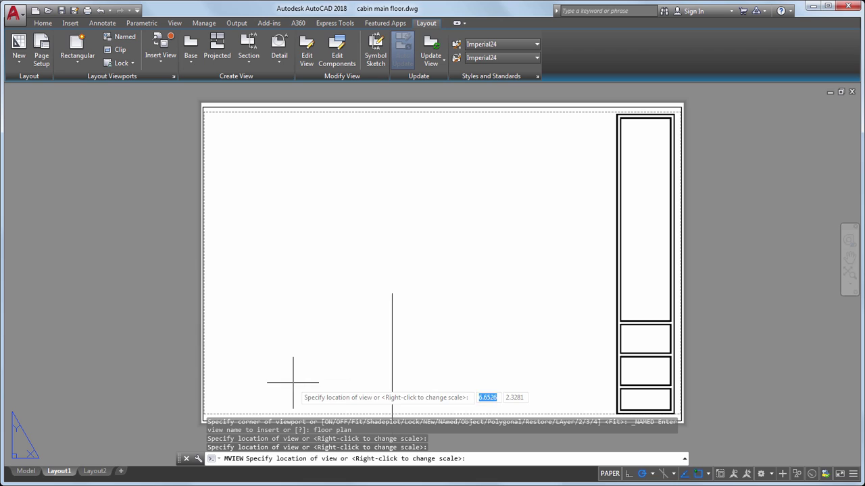
{"action": "left_click", "coordinate": [311, 214]}
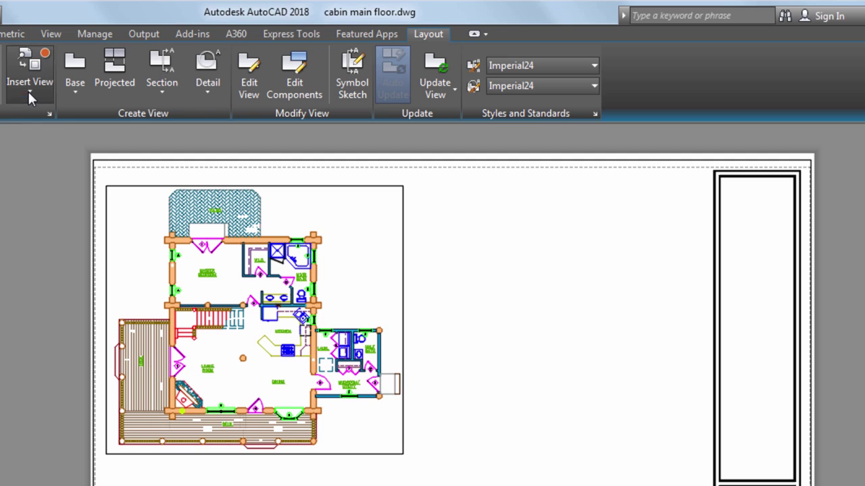
Define a new view windowing the fireplace corner and place it on Layout1 beside the floor plan.
{"action": "left_click", "coordinate": [29, 94]}
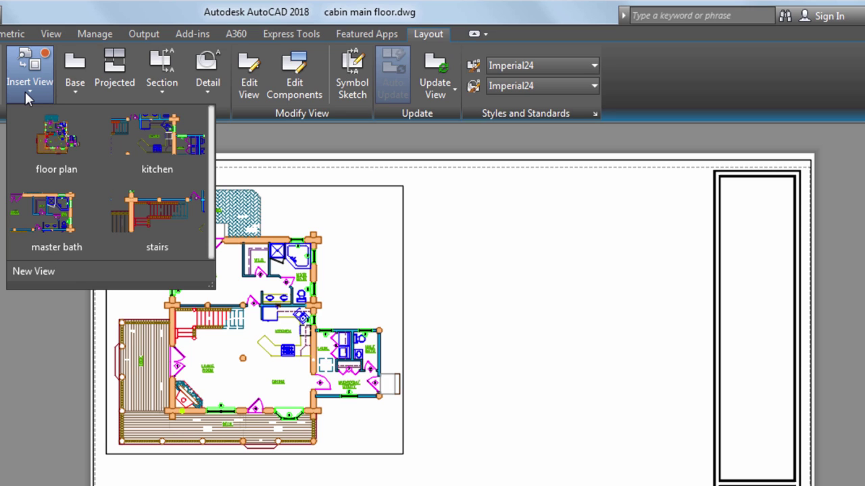
{"action": "left_click", "coordinate": [49, 269]}
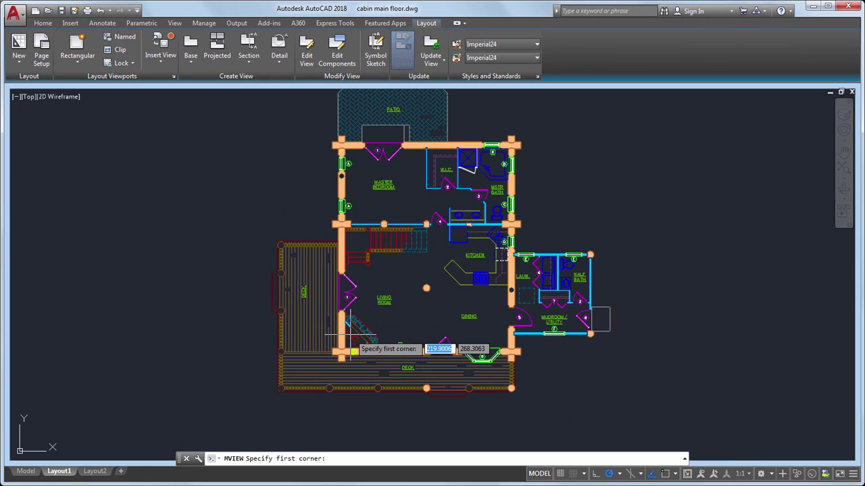
{"action": "scroll", "coordinate": [351, 336], "scroll_direction": "up", "scroll_amount": 4}
{"action": "left_click", "coordinate": [289, 248]}
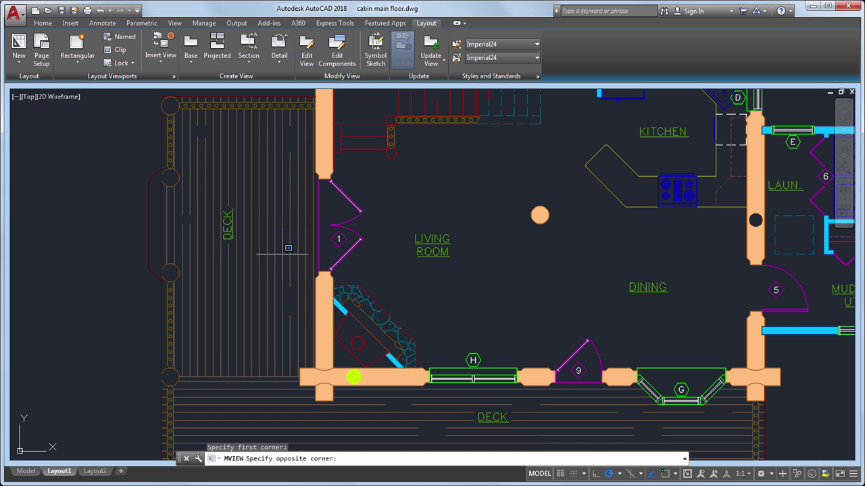
{"action": "left_click", "coordinate": [460, 420]}
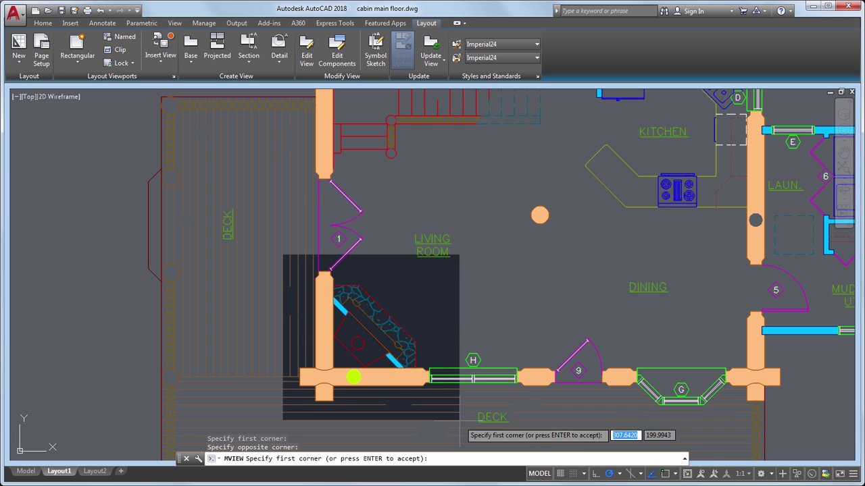
{"action": "key", "text": "Return"}
{"action": "left_click", "coordinate": [513, 281]}
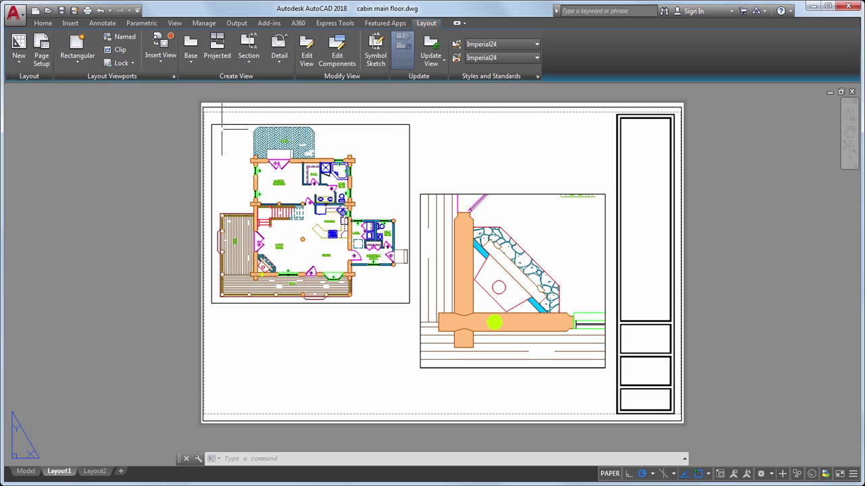
Set the fireplace viewport scale to 1" = 1'-0" and move it lower right.
{"action": "left_click", "coordinate": [148, 66]}
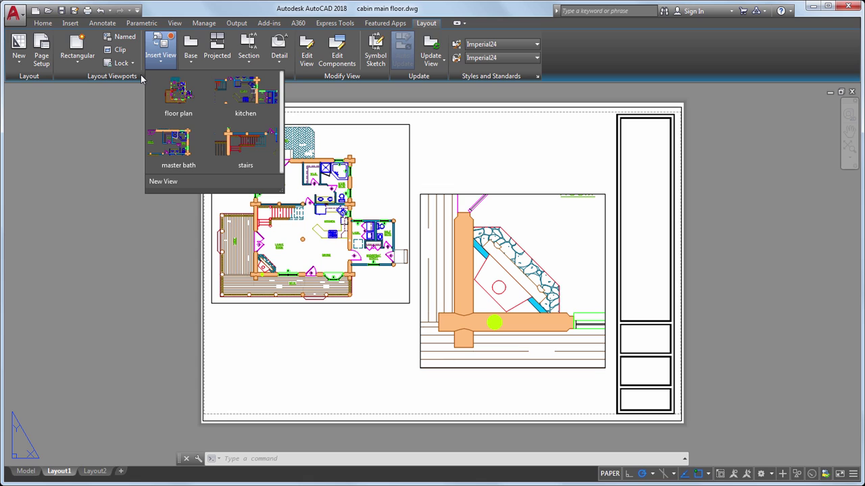
{"action": "left_click", "coordinate": [509, 196]}
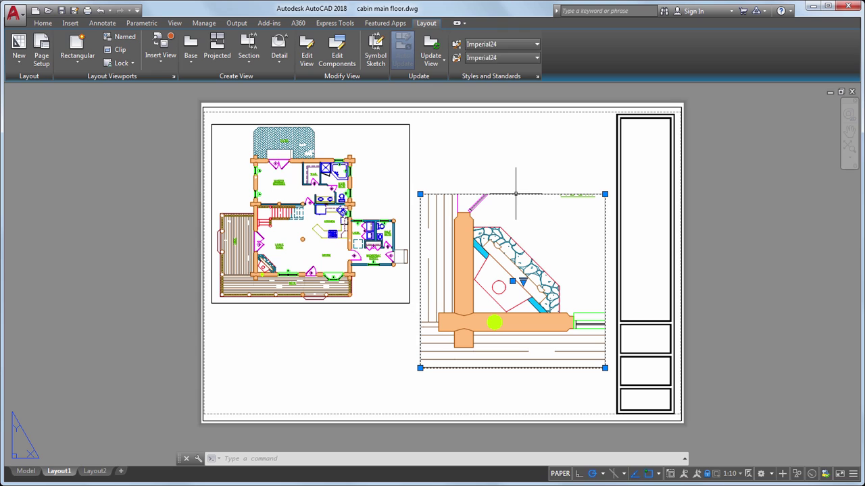
{"action": "left_click", "coordinate": [521, 281]}
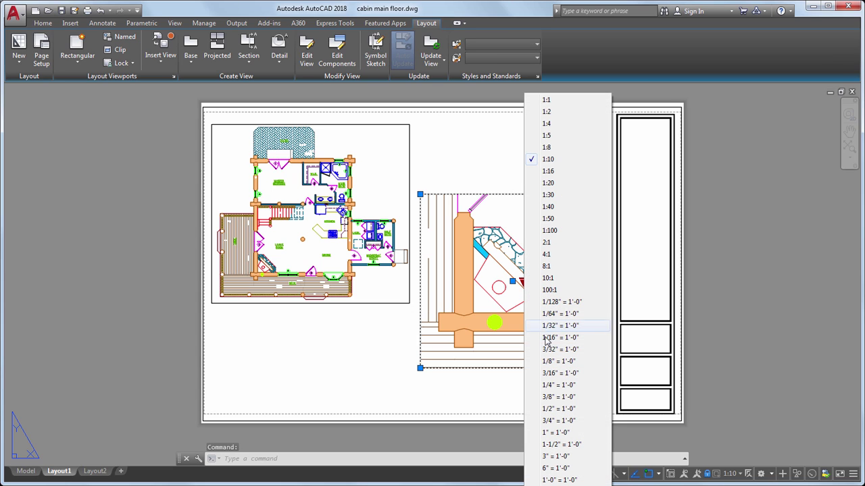
{"action": "left_click", "coordinate": [548, 433]}
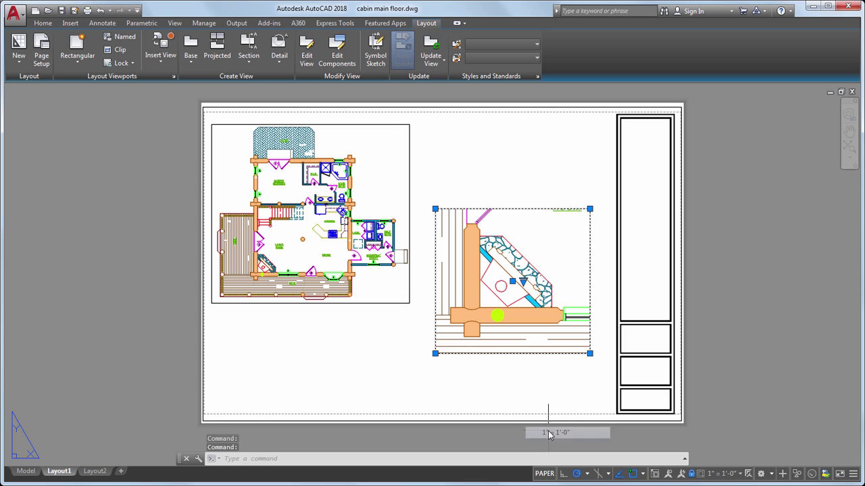
{"action": "left_click", "coordinate": [512, 281]}
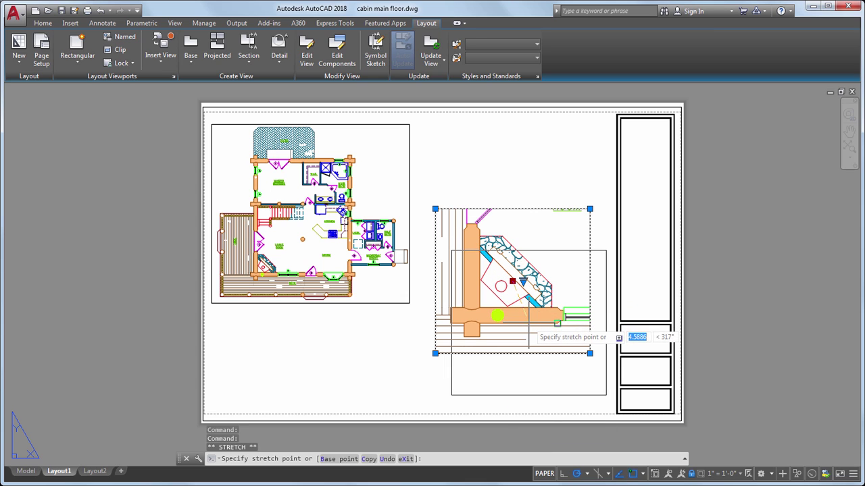
{"action": "left_click", "coordinate": [525, 323]}
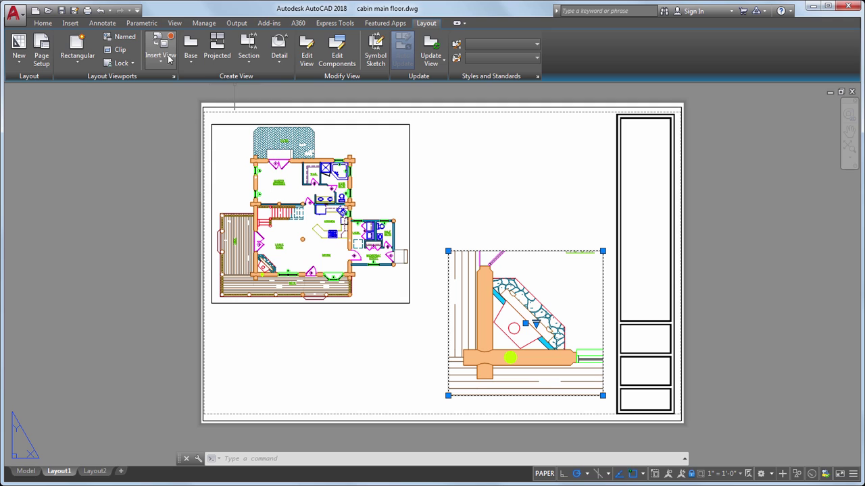
Insert the 'stairs' view at 1/2" = 1'-0" below the floor plan.
{"action": "left_click", "coordinate": [166, 61]}
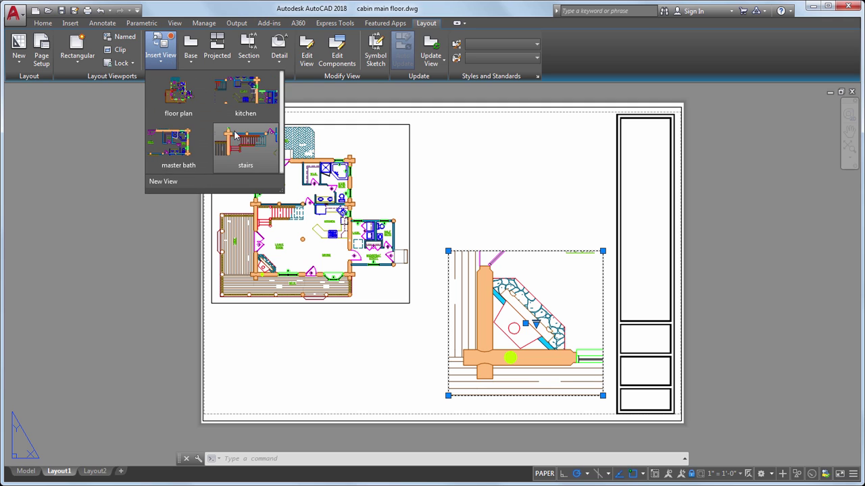
{"action": "left_click", "coordinate": [240, 144]}
{"action": "right_click", "coordinate": [314, 354]}
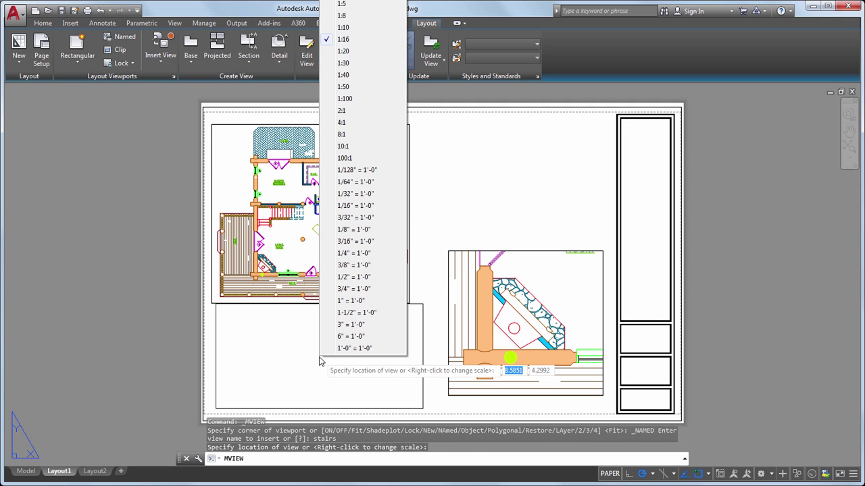
{"action": "left_click", "coordinate": [358, 275]}
{"action": "left_click", "coordinate": [311, 358]}
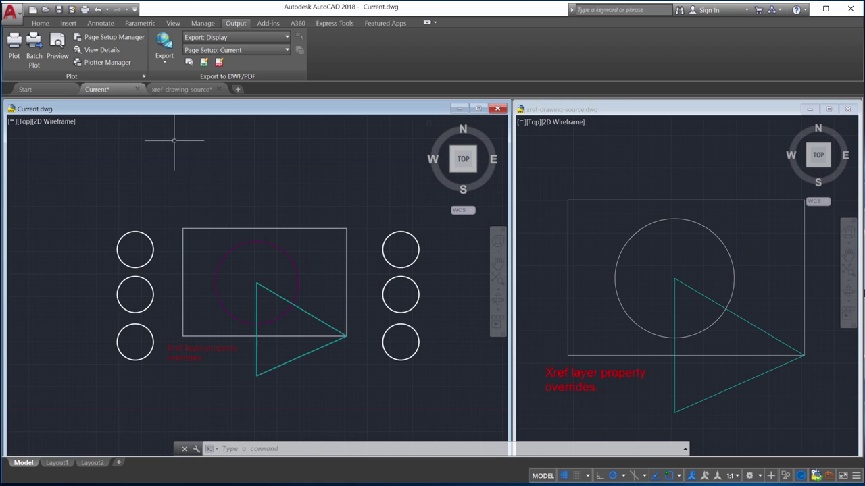
Run the LAYER command to open the Layer Properties Manager.
{"action": "left_click", "coordinate": [226, 448]}
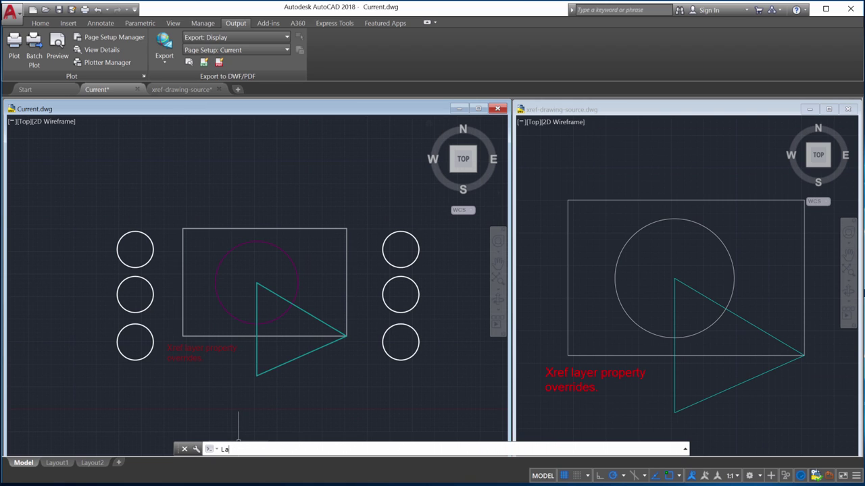
{"action": "type", "text": "Layer"}
{"action": "key", "text": "Return"}
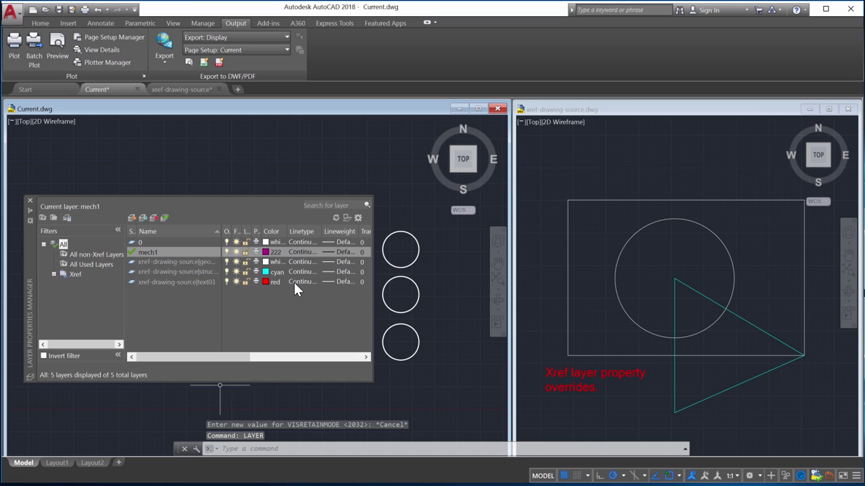
In Layer Settings, uncheck New VP Freeze, Description and Transparency under Xref Layer Settings.
{"action": "left_click", "coordinate": [357, 218]}
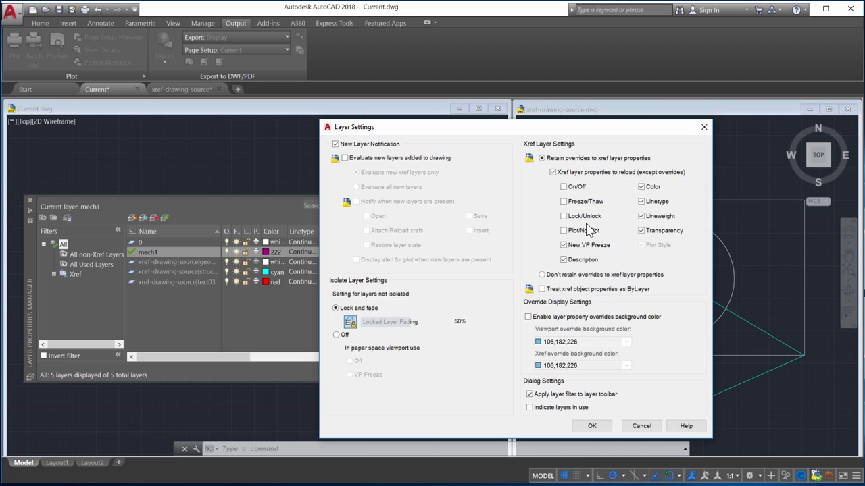
{"action": "left_click", "coordinate": [589, 246]}
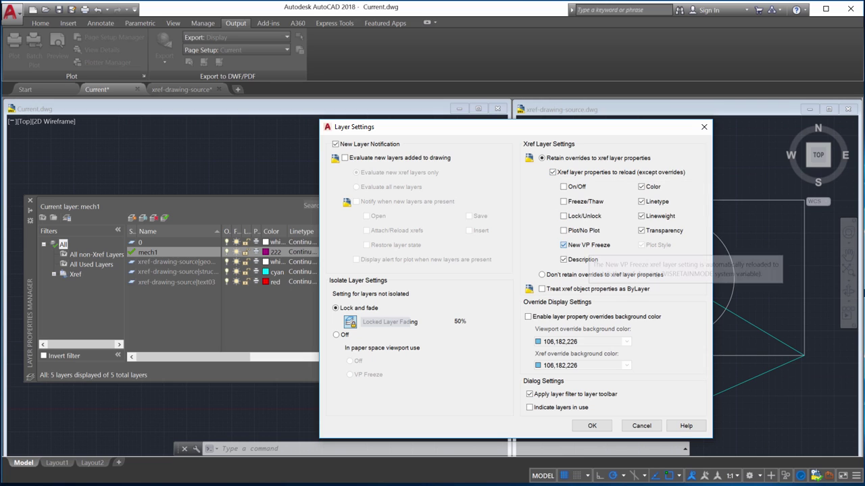
{"action": "left_click", "coordinate": [588, 259]}
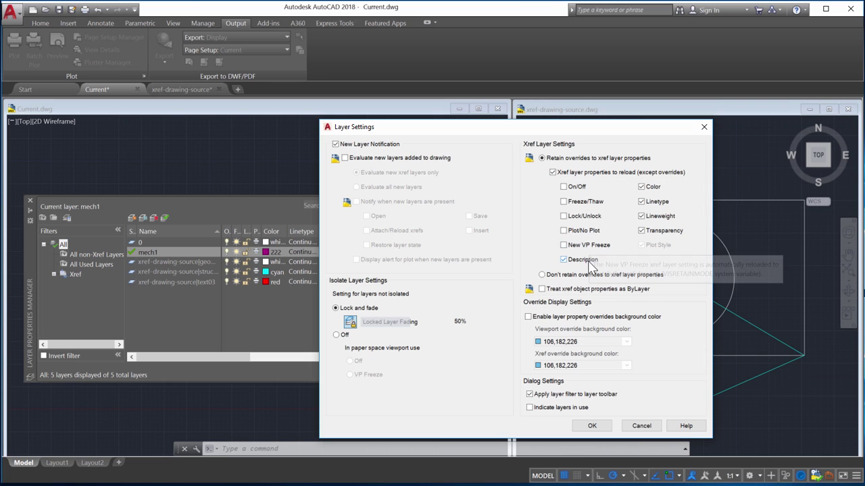
{"action": "left_click", "coordinate": [656, 230]}
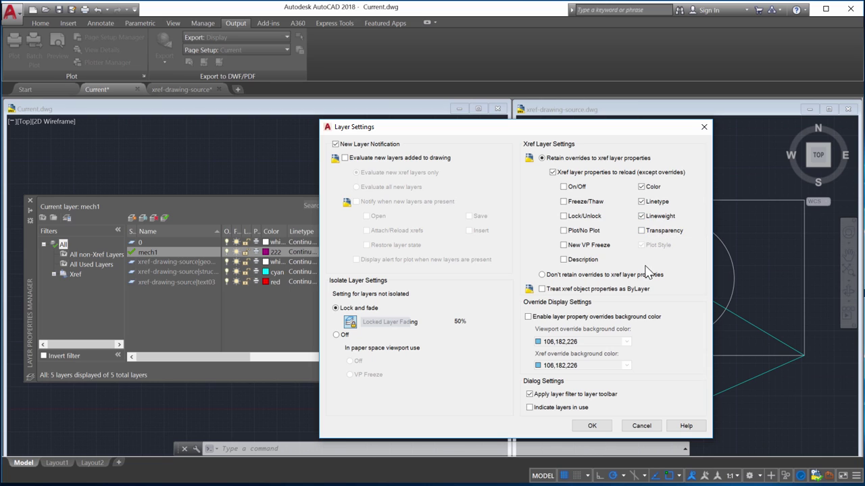
{"action": "mouse_move", "coordinate": [643, 281]}
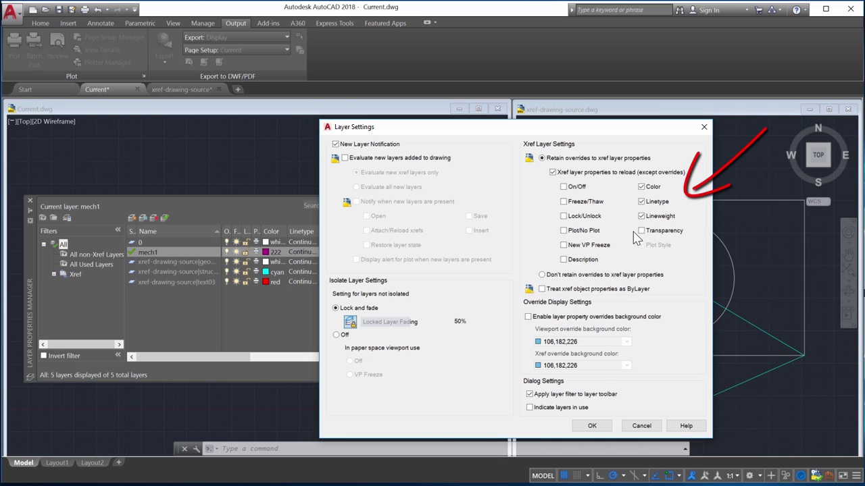
{"action": "left_click", "coordinate": [592, 426]}
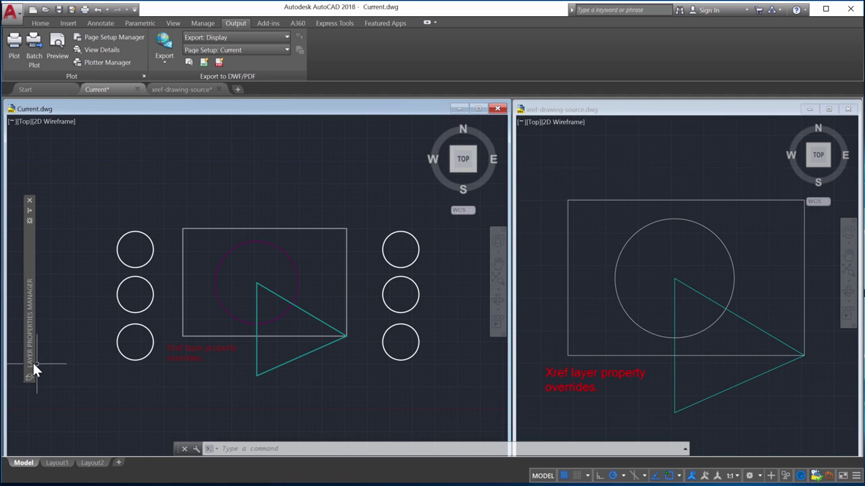
Set the xref geometry layer colour to green and the text03 layer to white.
{"action": "mouse_move", "coordinate": [30, 362]}
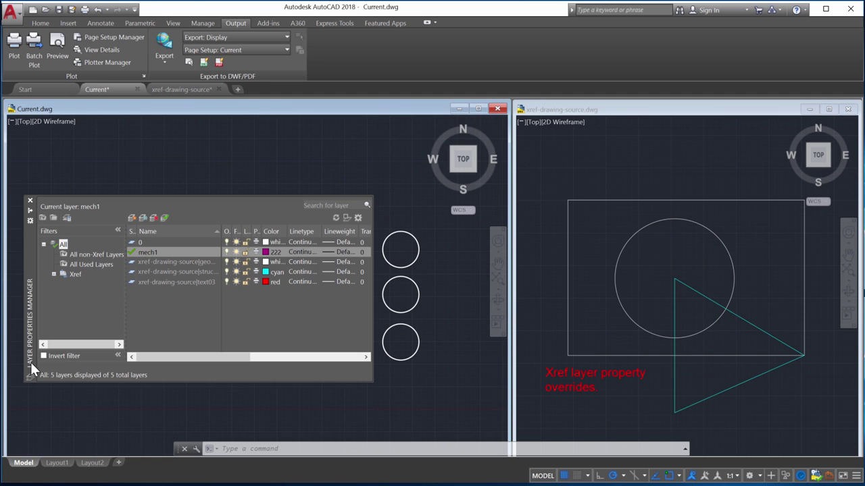
{"action": "left_click", "coordinate": [266, 261]}
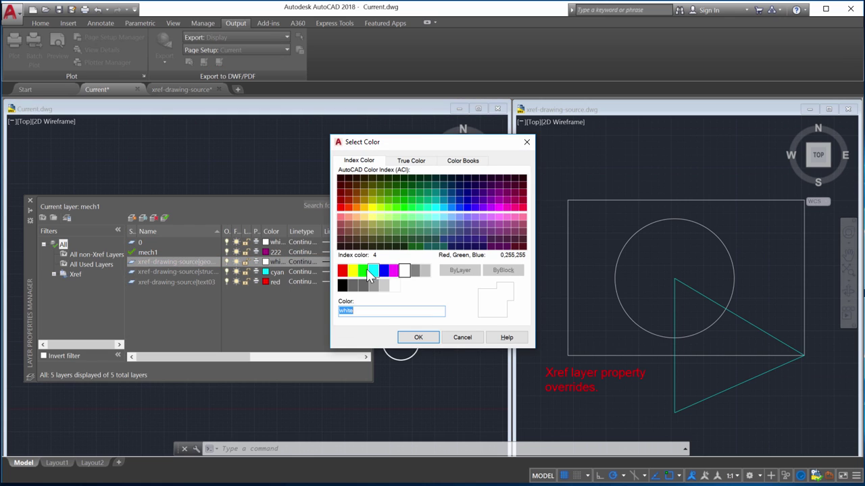
{"action": "left_click", "coordinate": [363, 269]}
{"action": "left_click", "coordinate": [418, 338]}
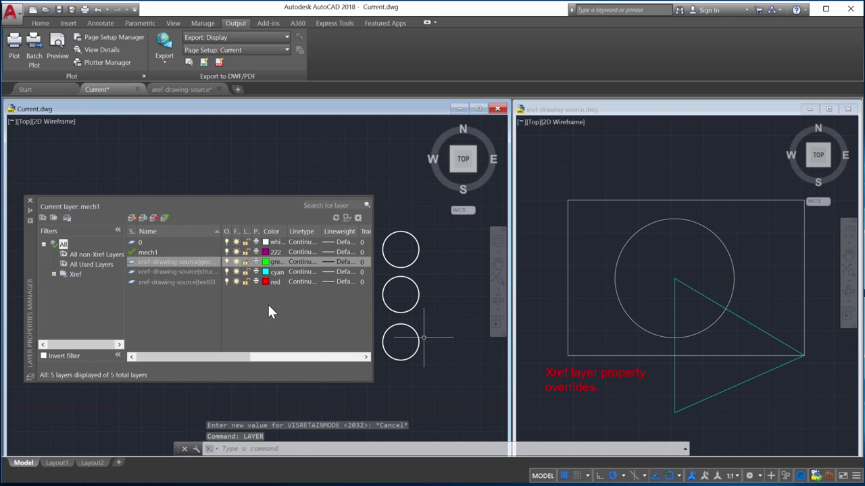
{"action": "left_click", "coordinate": [263, 282]}
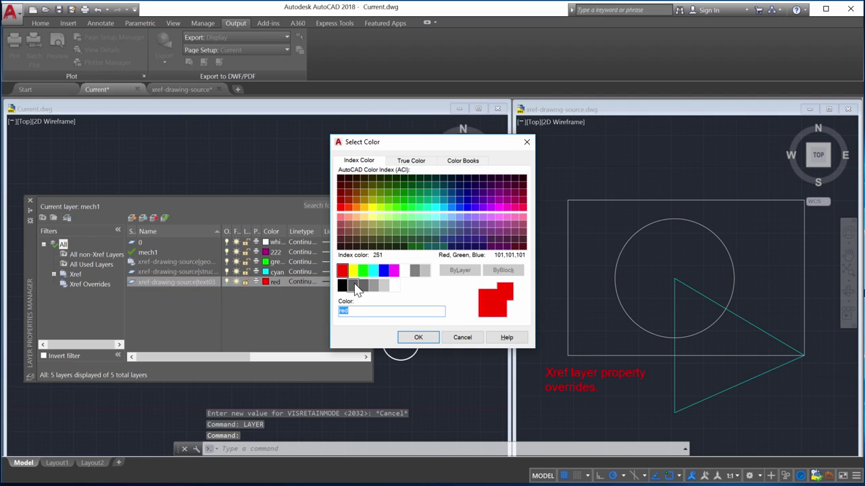
{"action": "left_click", "coordinate": [404, 270]}
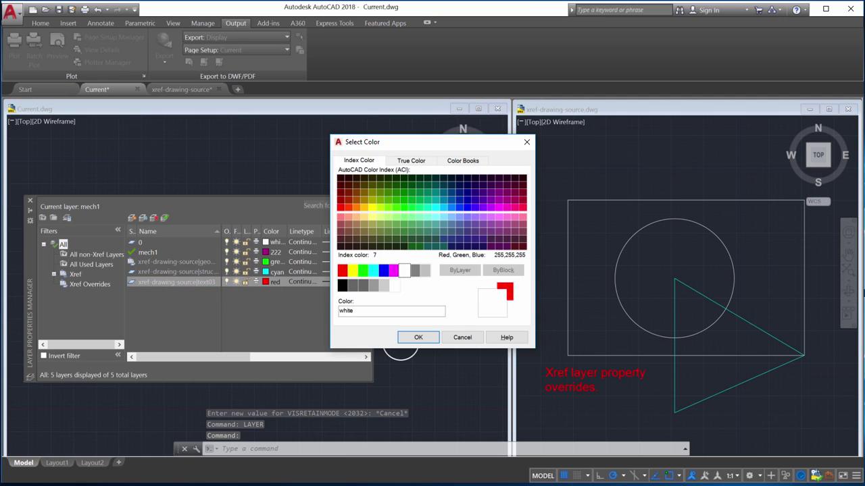
{"action": "left_click", "coordinate": [413, 337]}
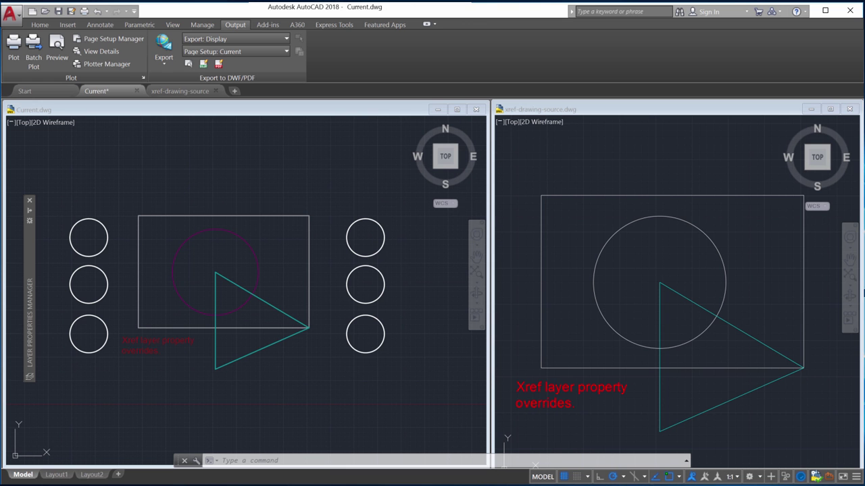
In xref-drawing-source.dwg, save, then set geom01 to magenta and text03 to green.
{"action": "left_click", "coordinate": [645, 109]}
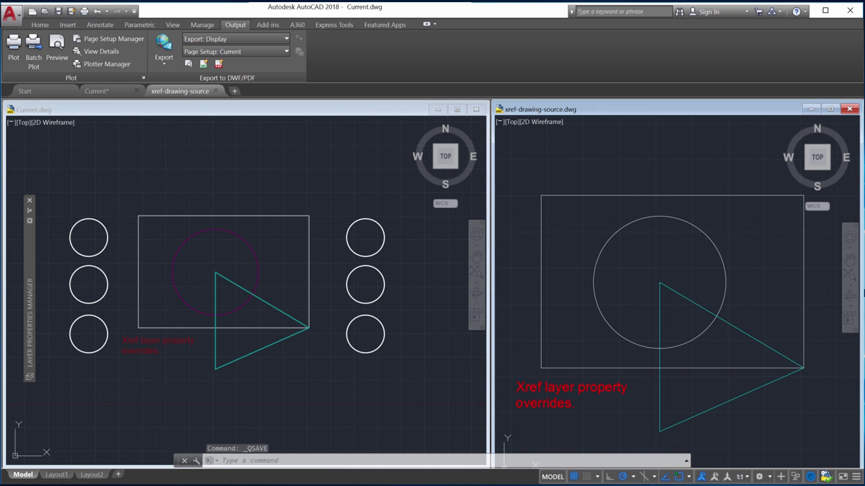
{"action": "key", "text": "ctrl+s"}
{"action": "mouse_move", "coordinate": [29, 317]}
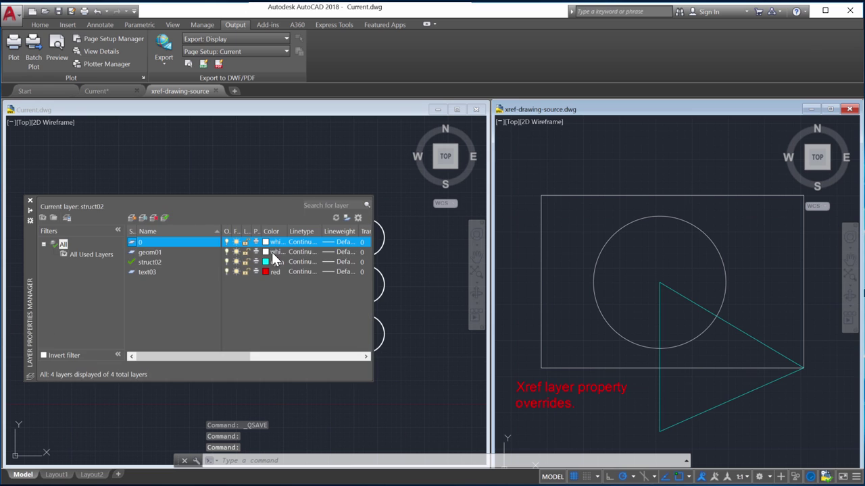
{"action": "left_click", "coordinate": [273, 252]}
{"action": "left_click", "coordinate": [394, 271]}
{"action": "left_click", "coordinate": [418, 337]}
{"action": "left_click", "coordinate": [273, 271]}
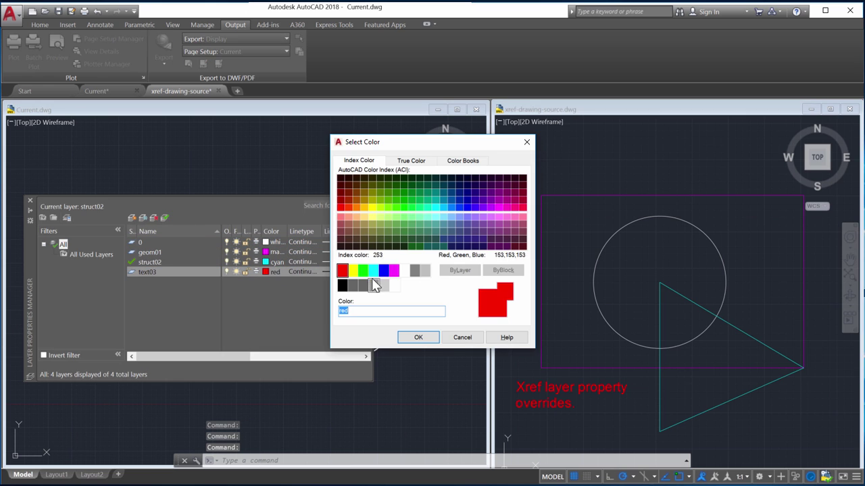
{"action": "left_click", "coordinate": [362, 270]}
{"action": "left_click", "coordinate": [419, 337]}
Give struct02 the ACAD_ISO02W100 linetype and a new lineweight, then save the drawing.
{"action": "left_click", "coordinate": [301, 261]}
{"action": "left_click", "coordinate": [337, 213]}
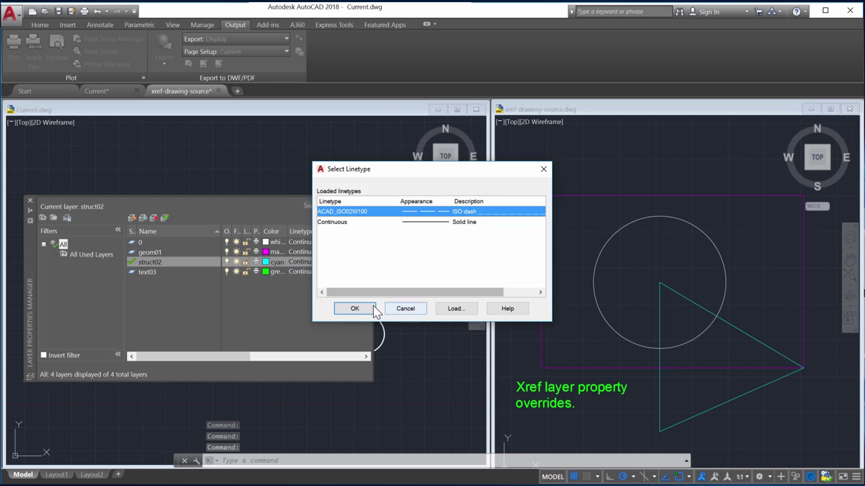
{"action": "left_click", "coordinate": [349, 307]}
{"action": "left_click", "coordinate": [337, 262]}
{"action": "left_click_drag", "start_coordinate": [495, 191], "coordinate": [496, 225]}
{"action": "left_click", "coordinate": [383, 328]}
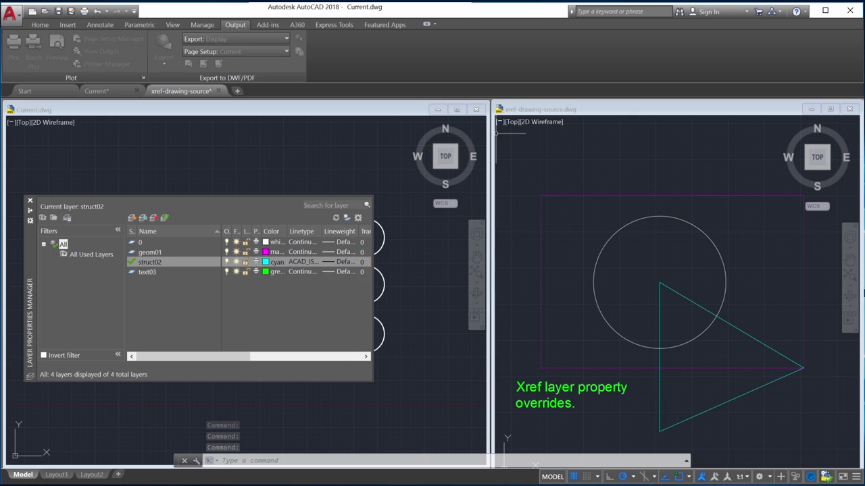
{"action": "left_click", "coordinate": [59, 11]}
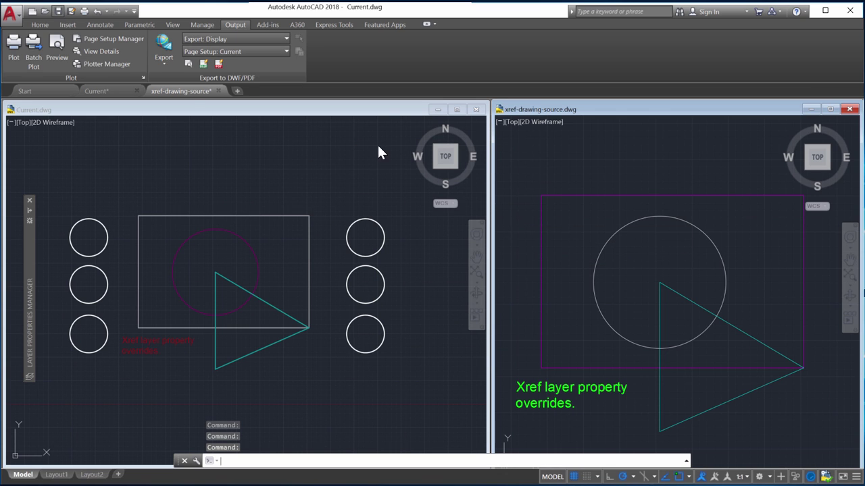
Reload the changed xref-drawing-source into Current.dwg and save Current.dwg.
{"action": "left_click", "coordinate": [368, 110]}
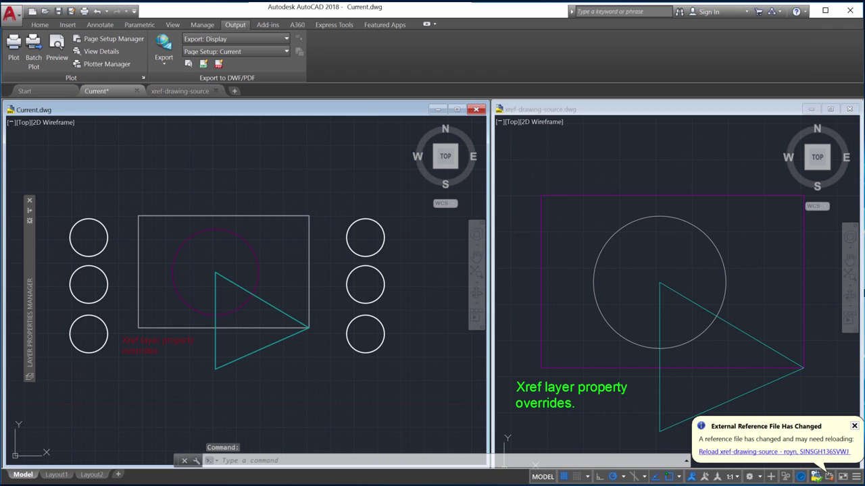
{"action": "left_click", "coordinate": [784, 452]}
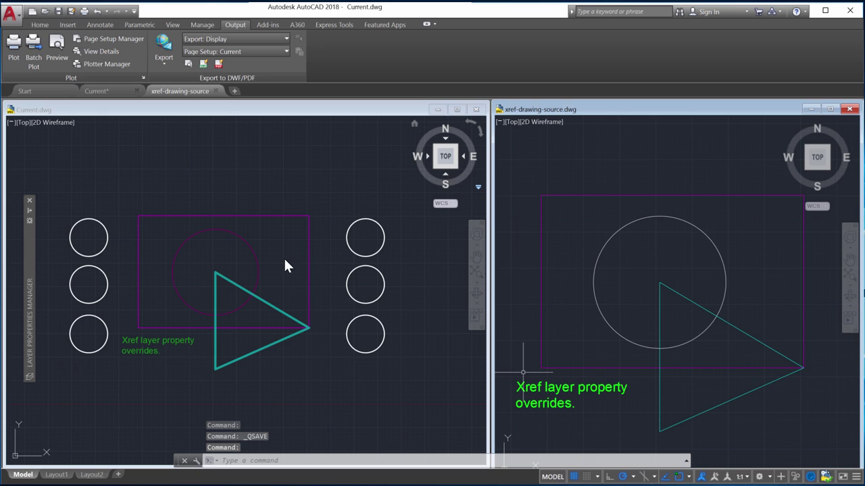
{"action": "left_click", "coordinate": [219, 107]}
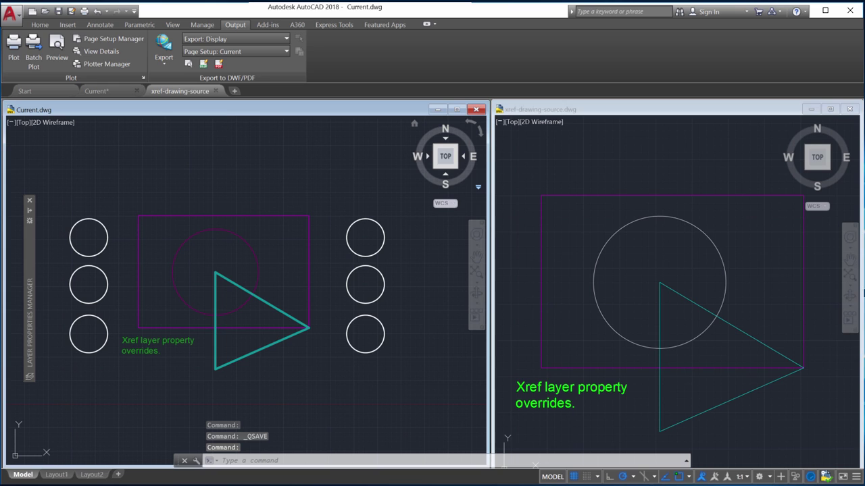
{"action": "left_click", "coordinate": [58, 11]}
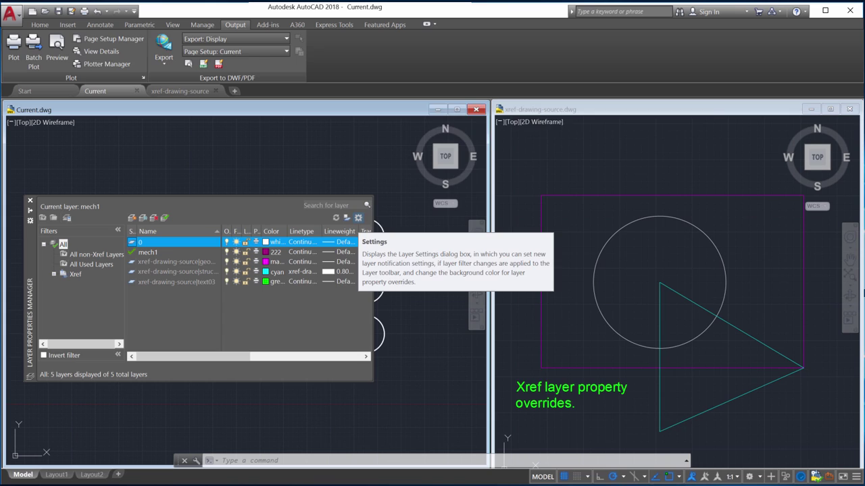
{"action": "left_click", "coordinate": [358, 217]}
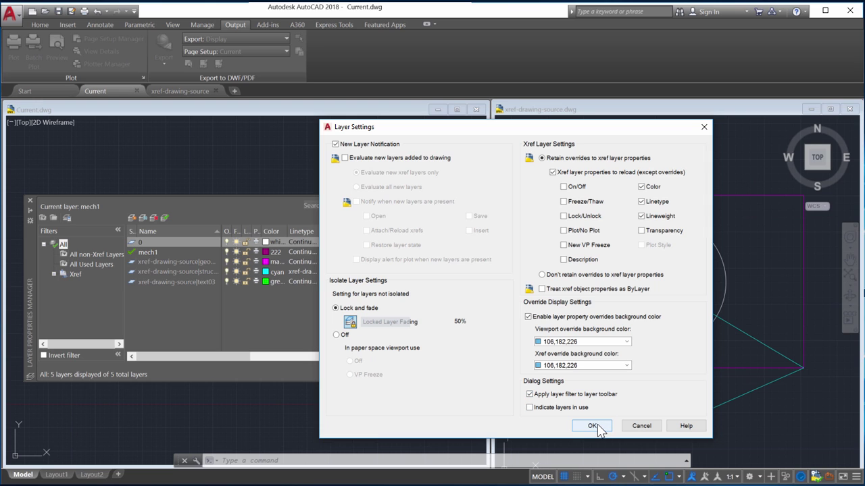
{"action": "left_click", "coordinate": [591, 426]}
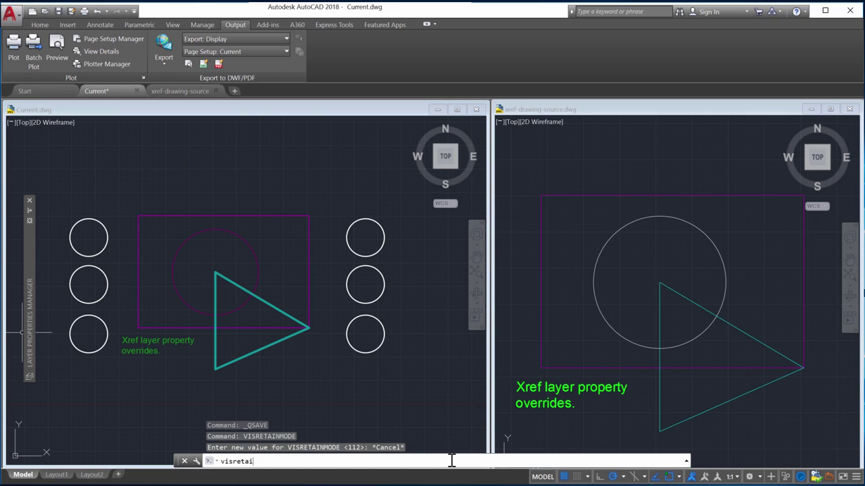
Enter 2032 as the new VISRETAINMODE value.
{"action": "key", "text": "Return"}
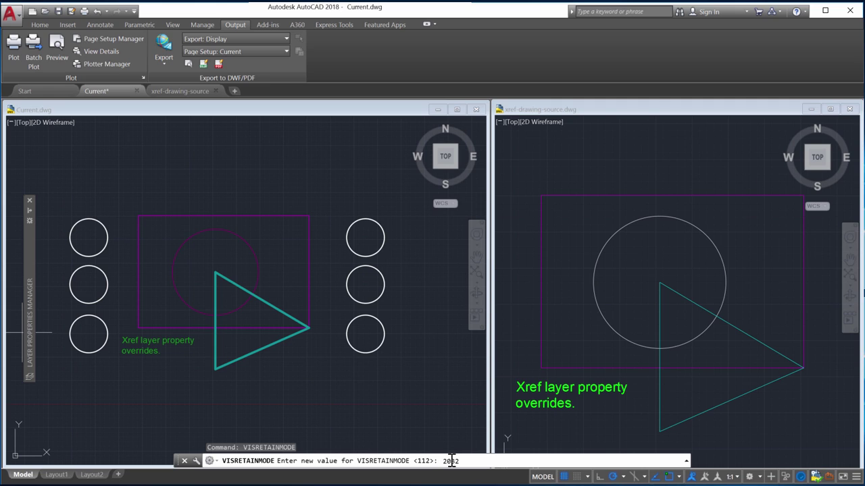
{"action": "key", "text": "Return"}
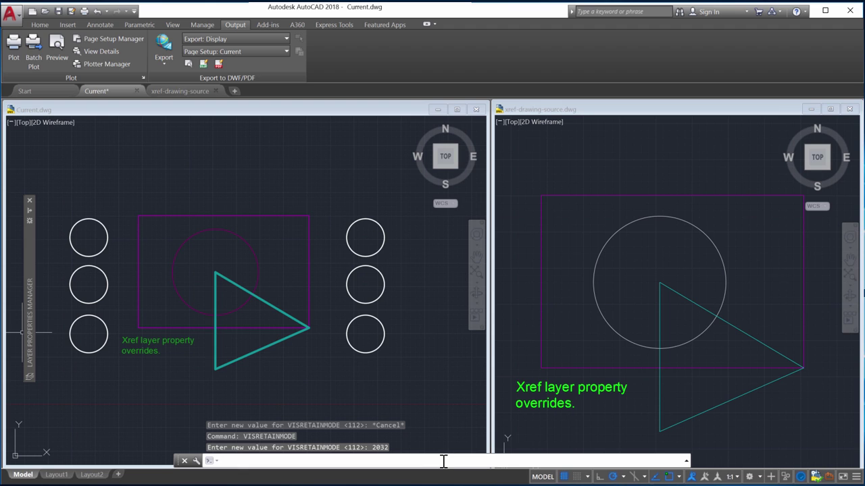
{"action": "mouse_move", "coordinate": [30, 311]}
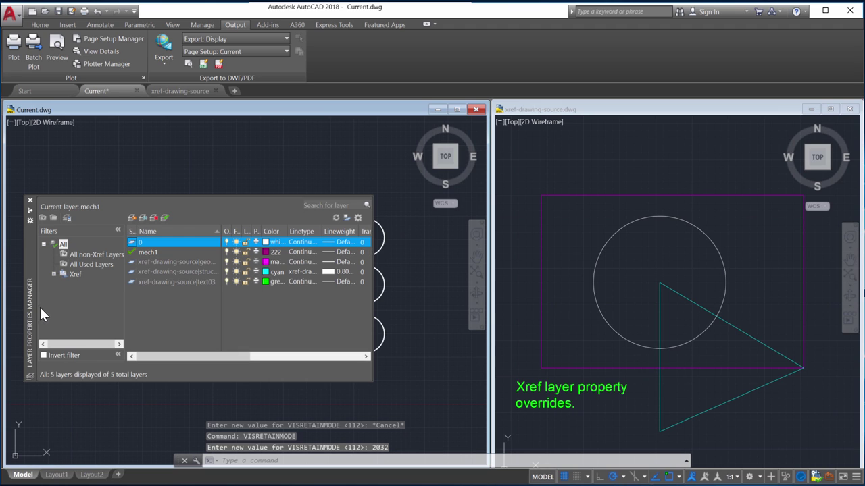
Confirm the Layer Settings and turn on highlighting of xref layers with property overrides.
{"action": "left_click", "coordinate": [358, 218]}
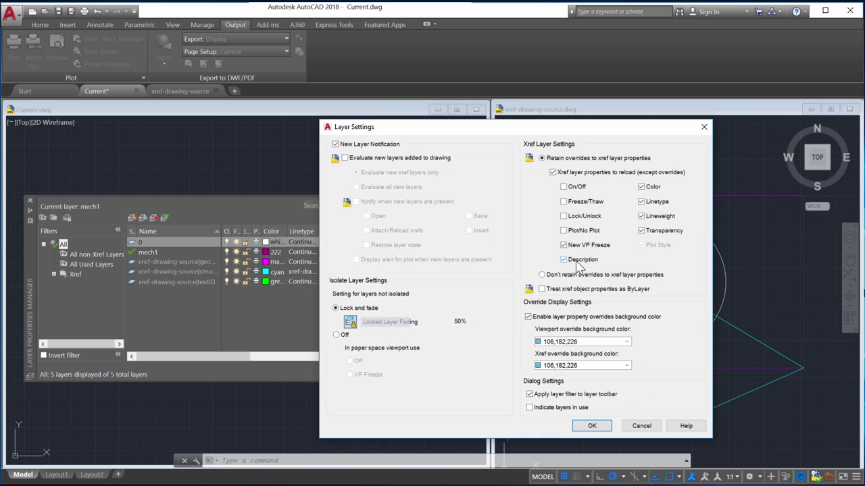
{"action": "left_click", "coordinate": [592, 426]}
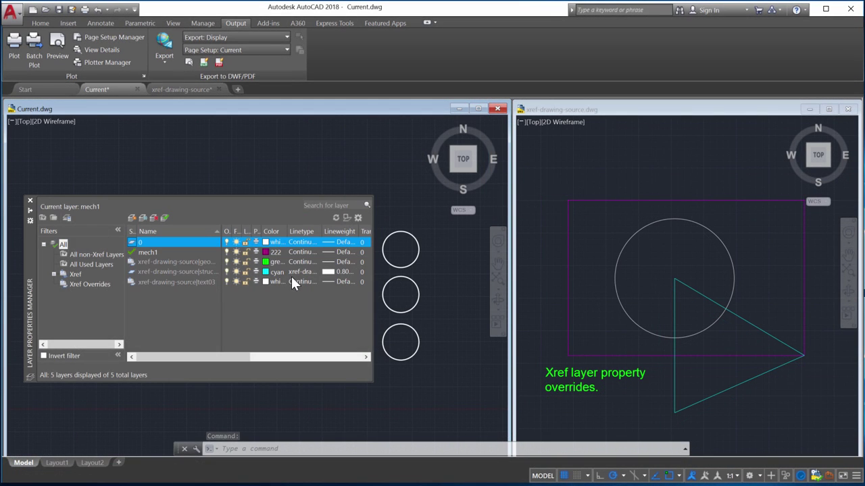
{"action": "left_click", "coordinate": [346, 216]}
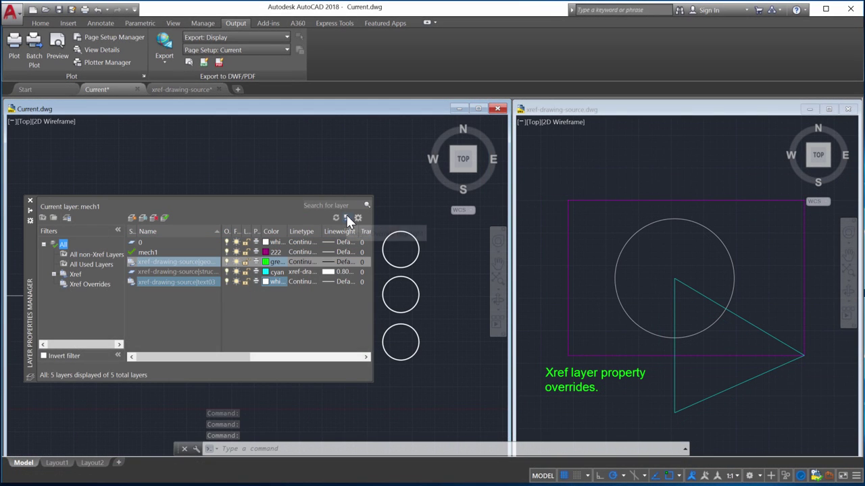
Set the xref override background colour to magenta in Layer Settings.
{"action": "left_click", "coordinate": [357, 217]}
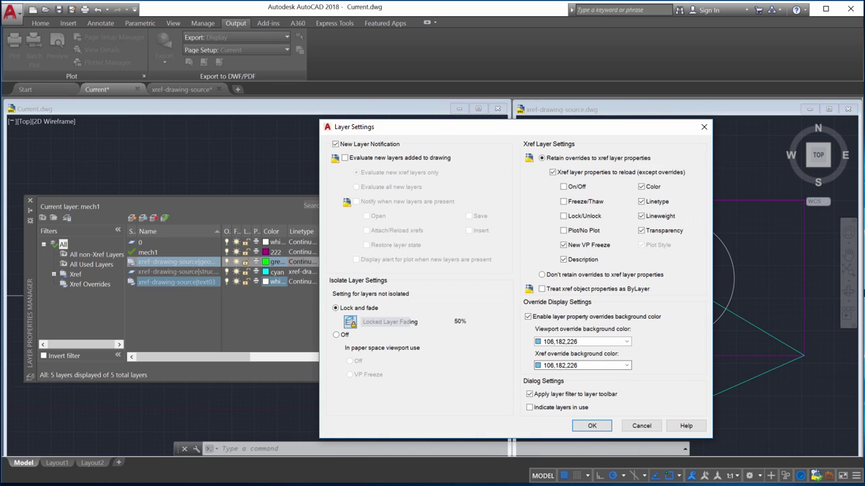
{"action": "left_click", "coordinate": [582, 365]}
{"action": "left_click", "coordinate": [567, 421]}
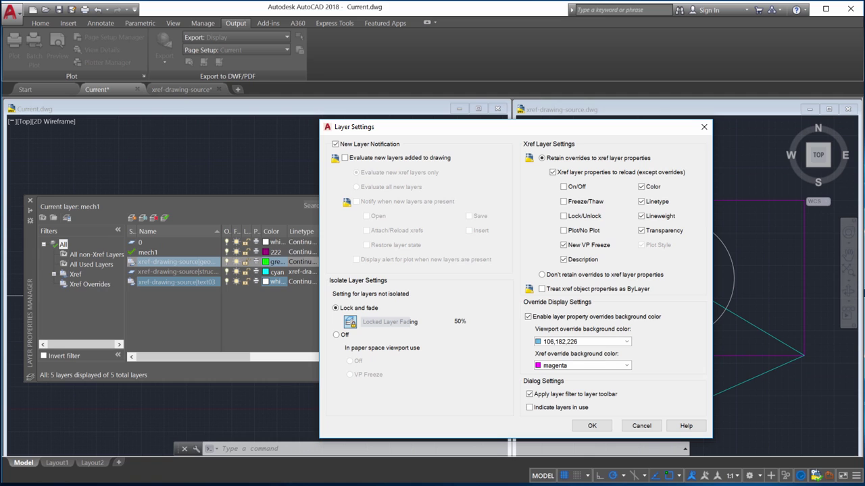
{"action": "left_click", "coordinate": [593, 426]}
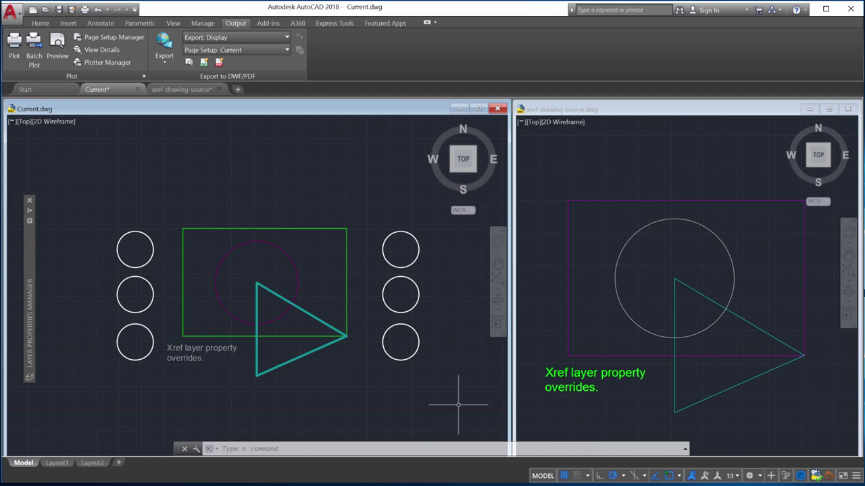
{"action": "mouse_move", "coordinate": [32, 341]}
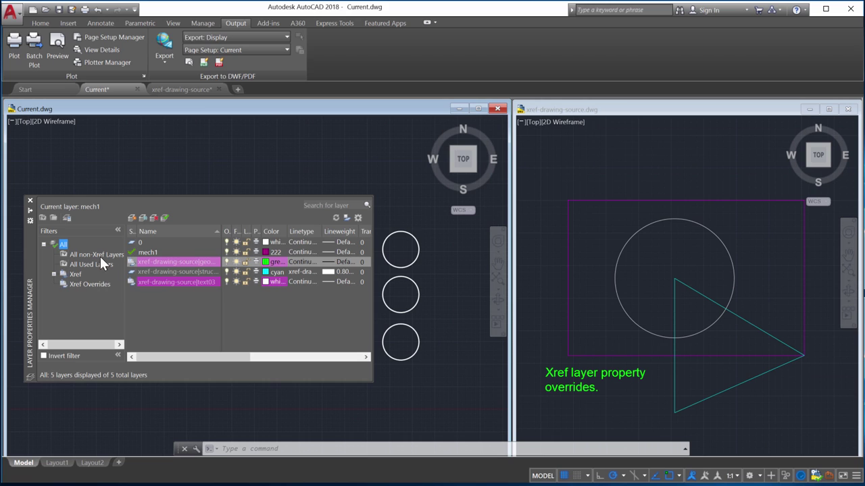
{"action": "left_click", "coordinate": [94, 285]}
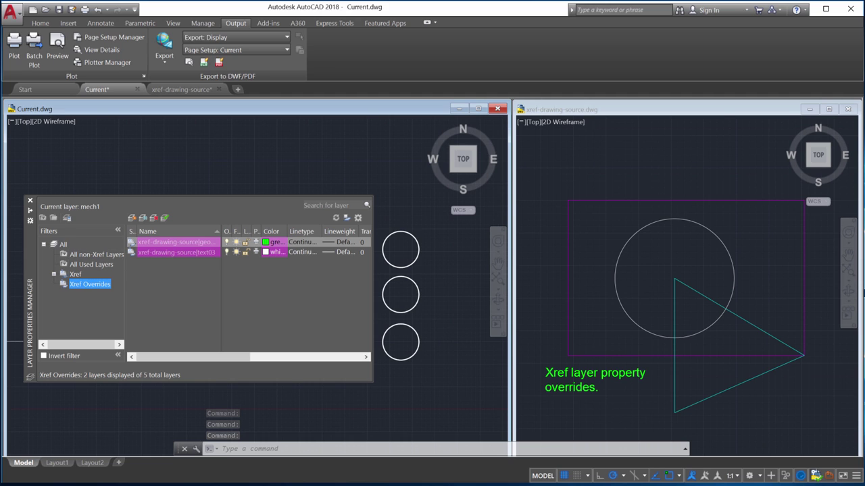
{"action": "left_click", "coordinate": [63, 245]}
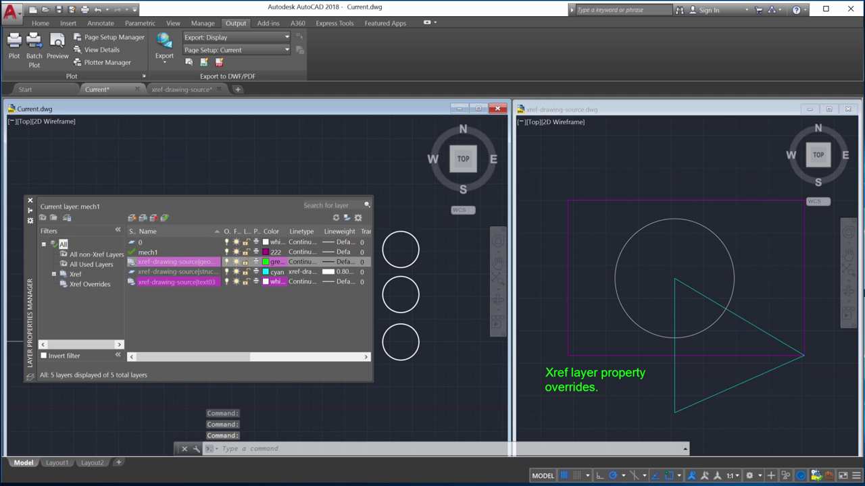
{"action": "left_click", "coordinate": [188, 262]}
Display the xref layer's Reset Xref Layer Properties options for Selected layers and All layers.
{"action": "right_click", "coordinate": [189, 262]}
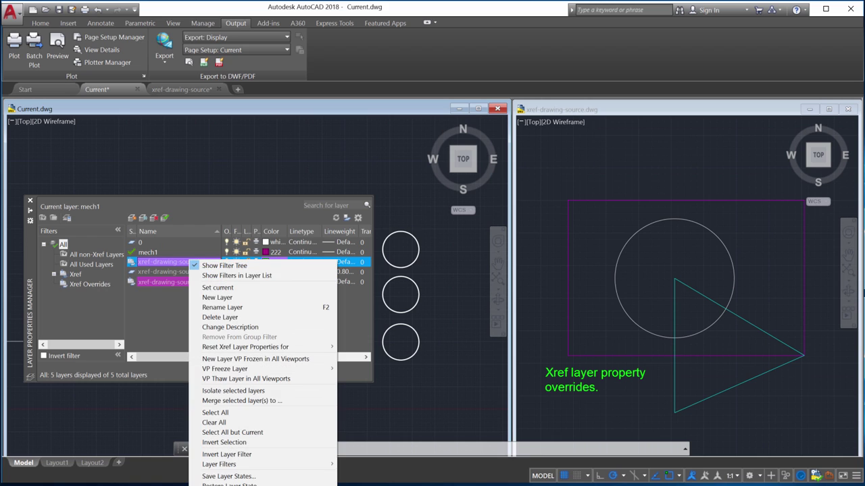
{"action": "mouse_move", "coordinate": [220, 347]}
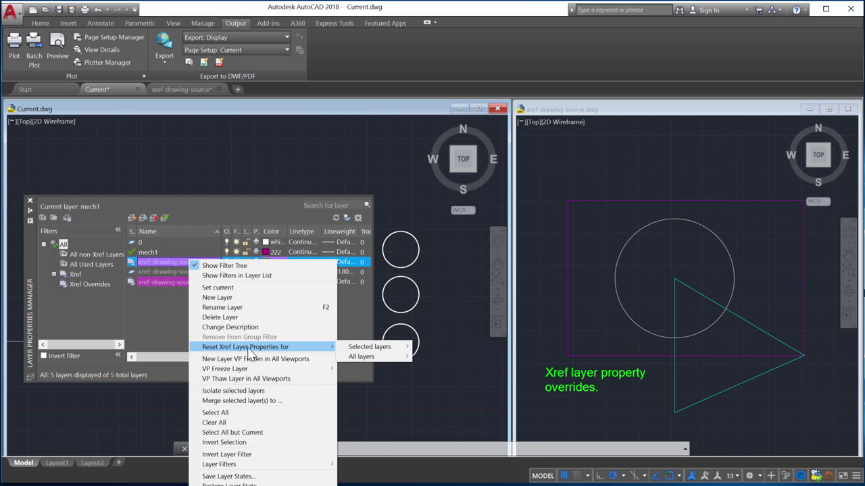
{"action": "mouse_move", "coordinate": [351, 349]}
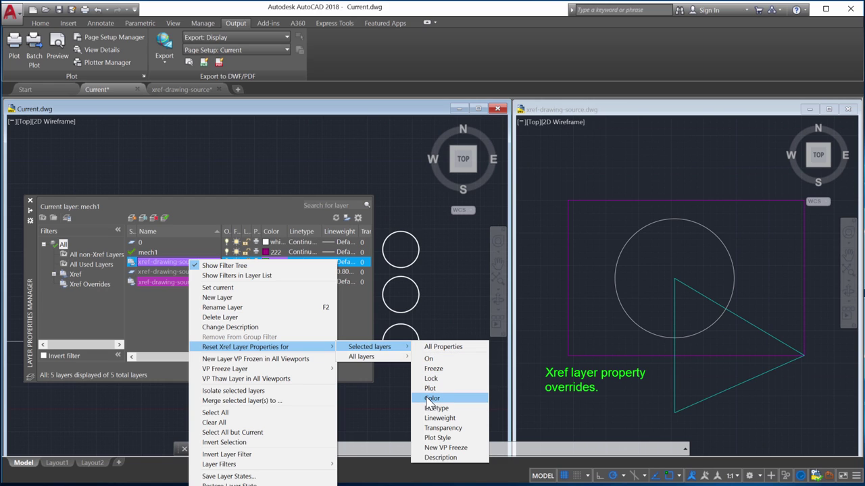
{"action": "mouse_move", "coordinate": [403, 357]}
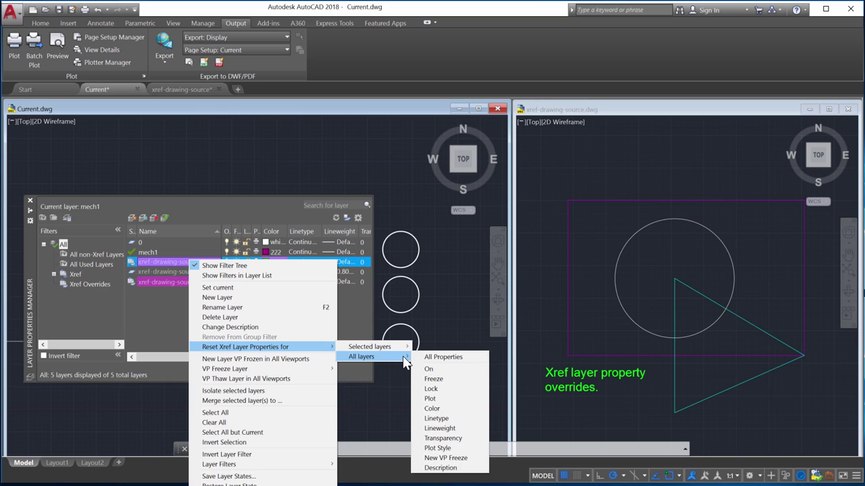